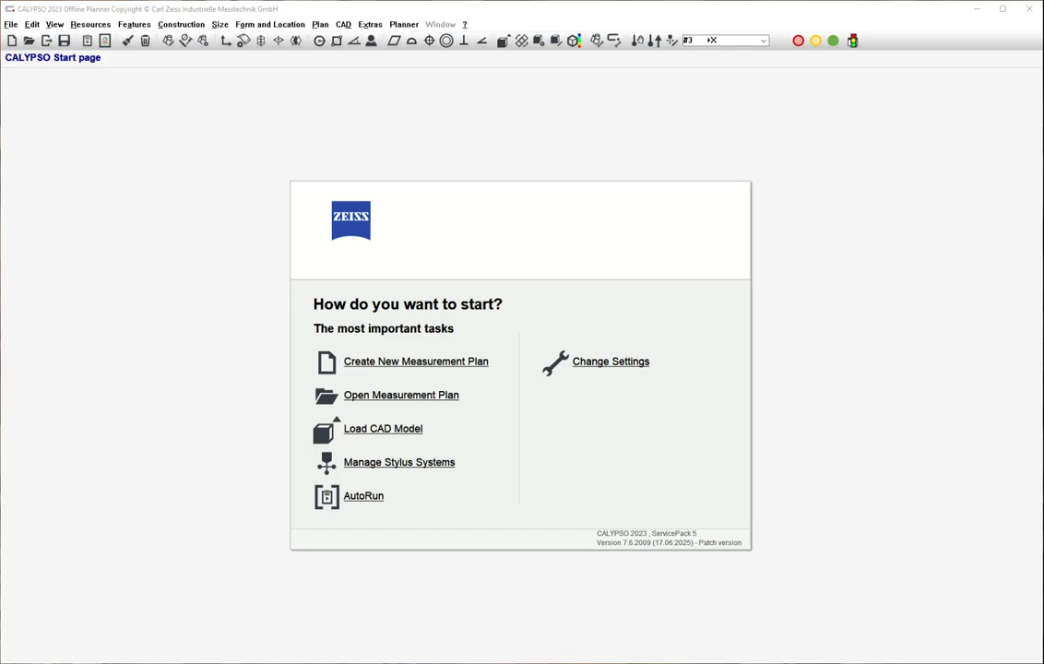
Switch to the file explorer, browse the folders in CMM_Stuff and open NIST-PMI-STEP-Files to view the available STEP models.
key("alt+Tab")
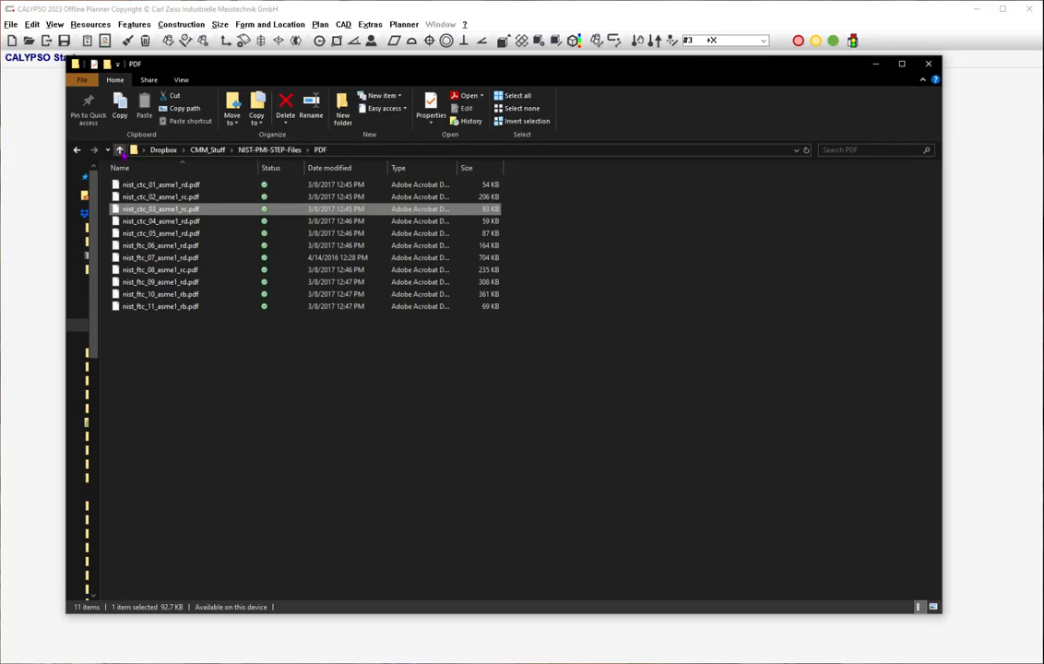
left_click(120, 149)
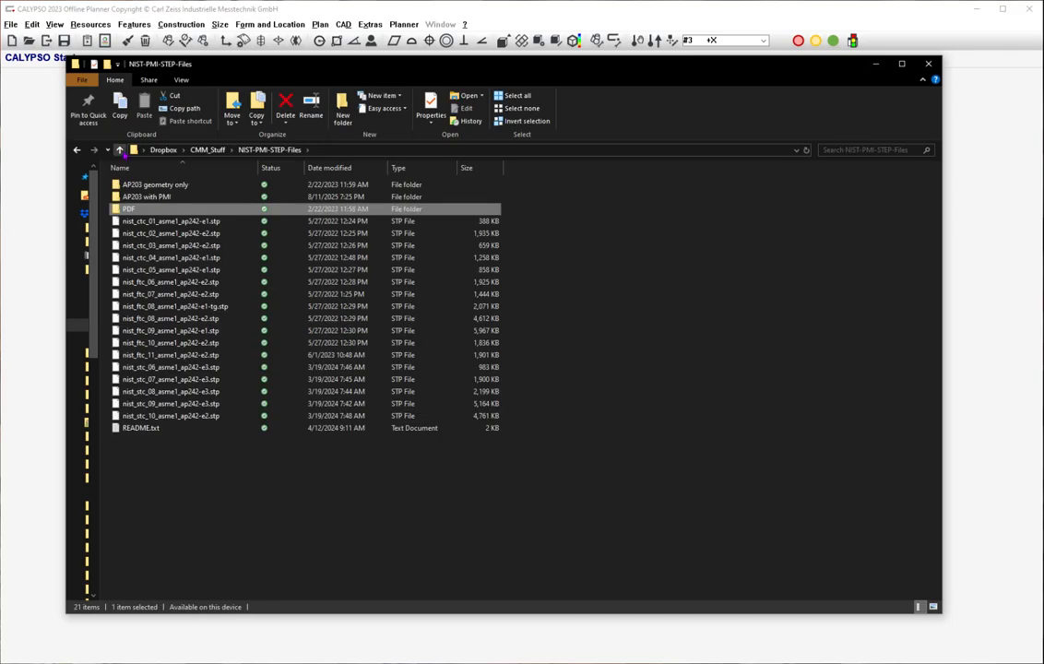
left_click(120, 149)
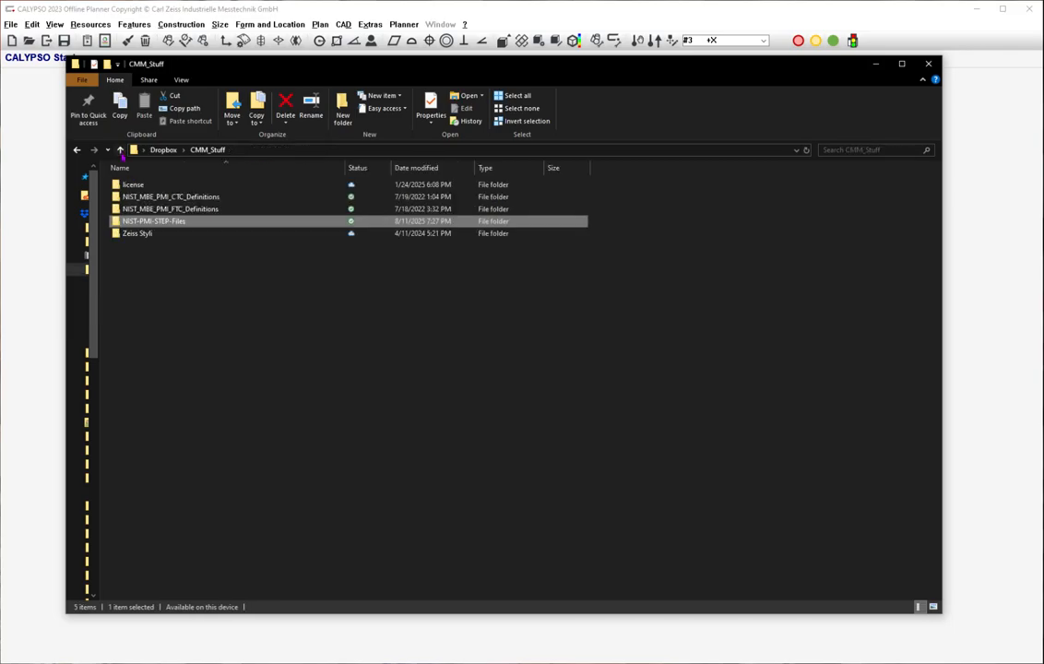
left_click(205, 198)
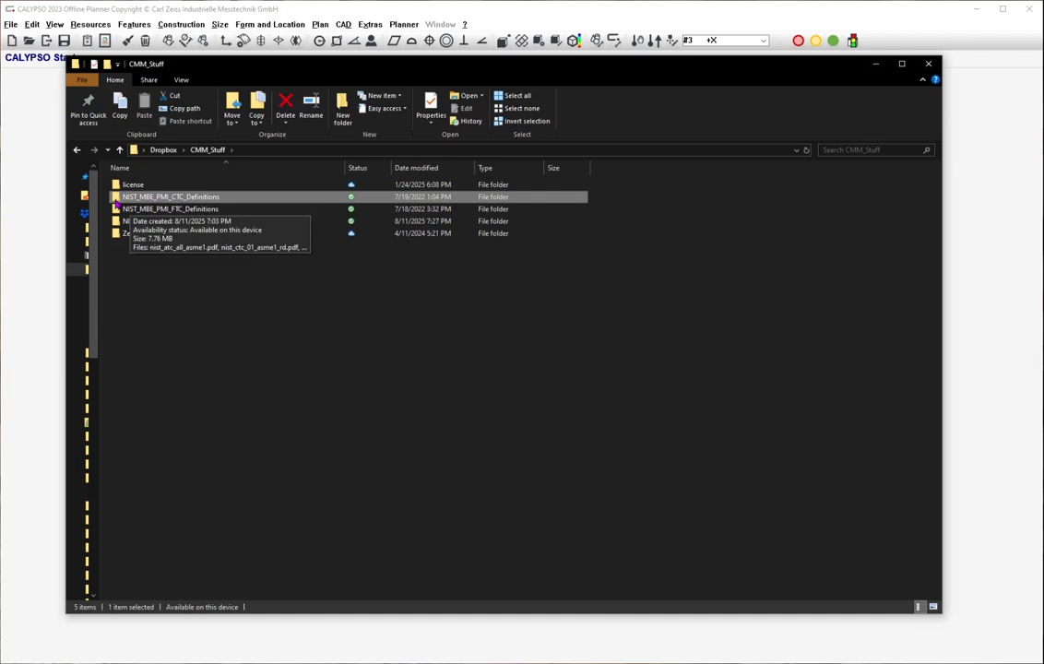
left_click(205, 209)
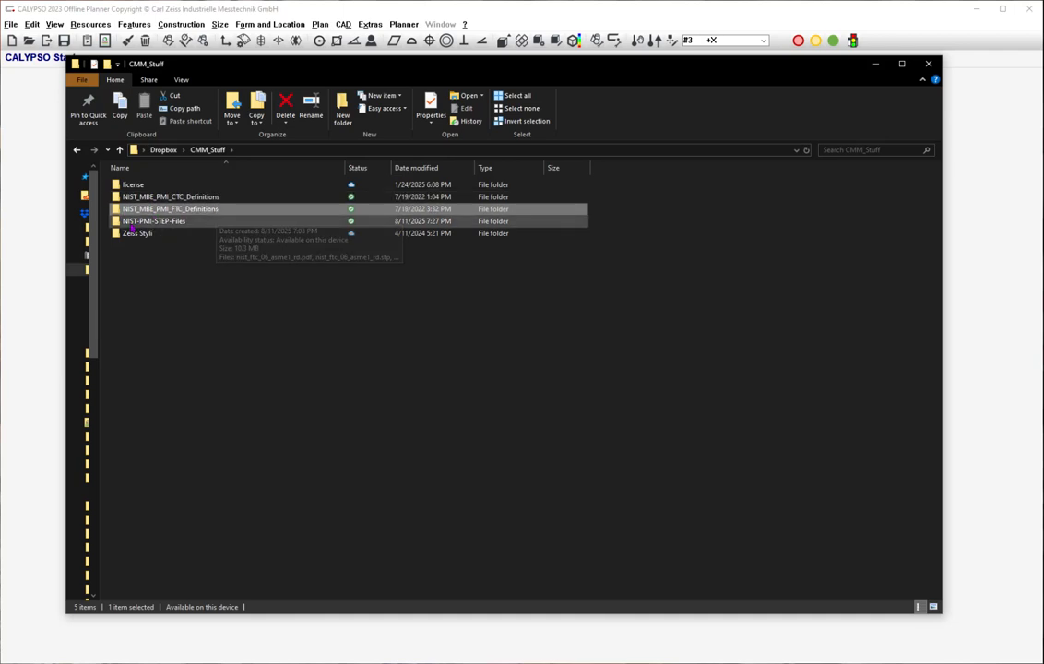
left_click(128, 222)
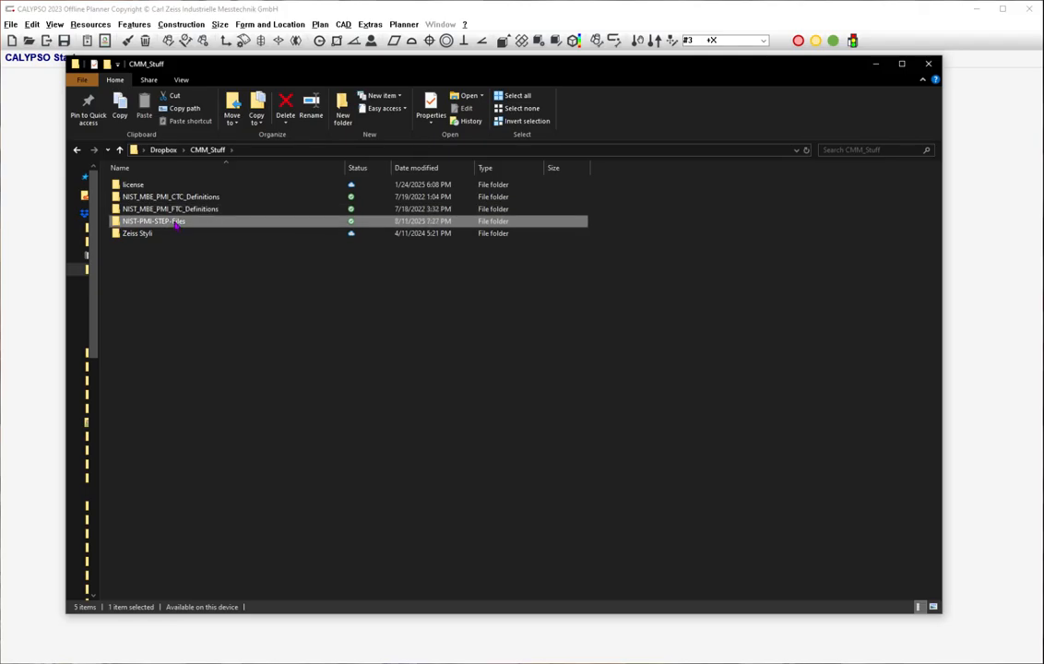
double_click(175, 224)
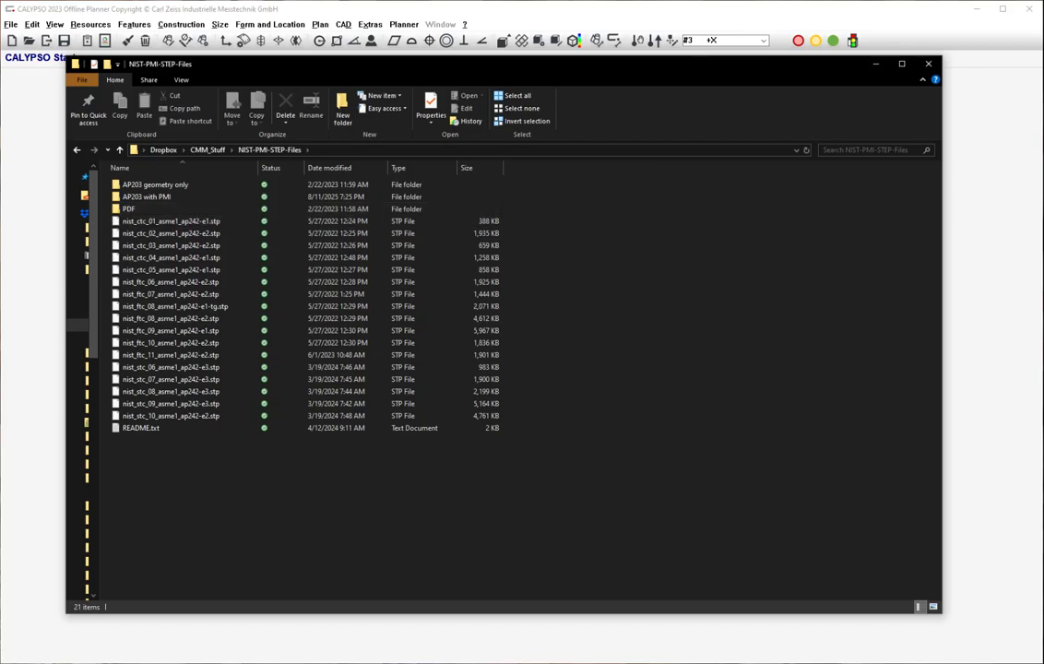
Check the nist_ctc_03_asme1_rc.pdf drawing, and load the CAD file nist_ctc_03_asme1_ap242-e2.stp into CALYPSO.
key("alt+Tab")
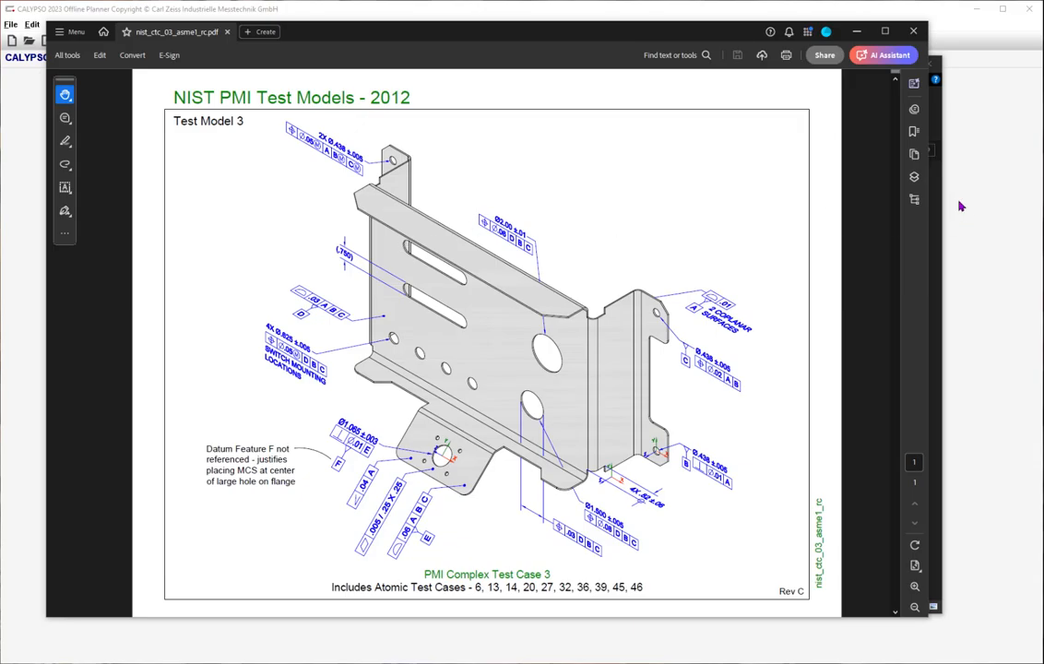
left_click(978, 222)
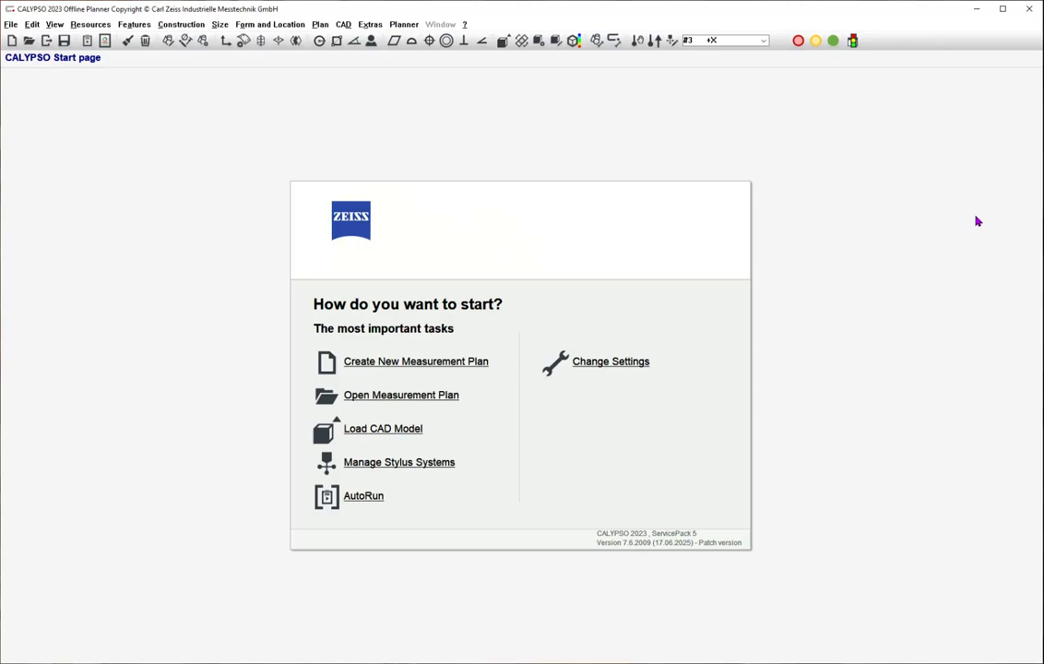
left_click(504, 43)
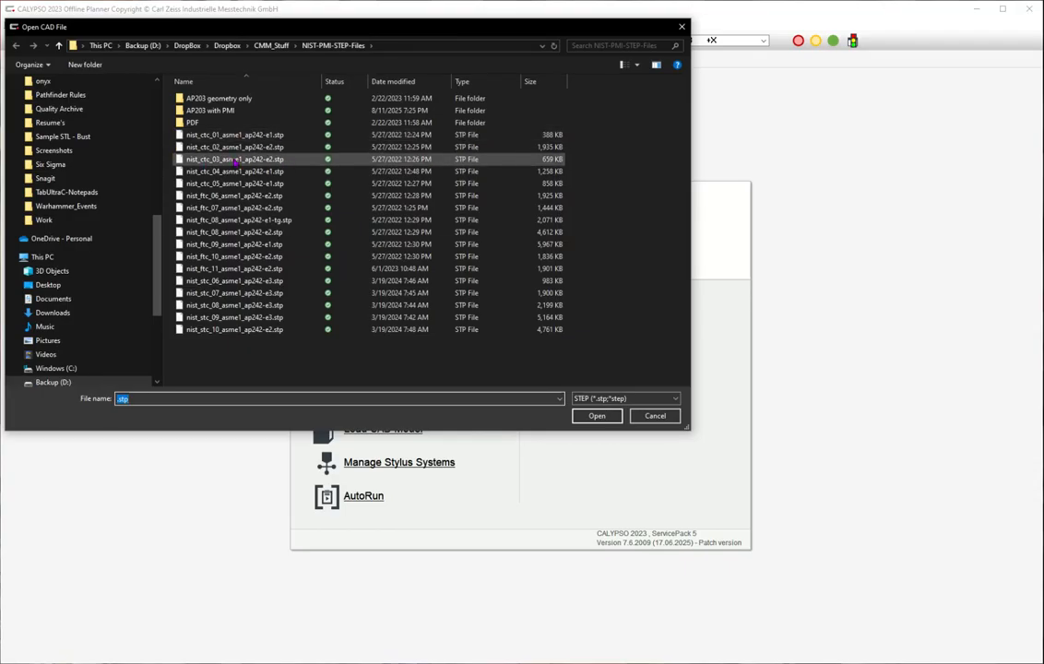
double_click(235, 161)
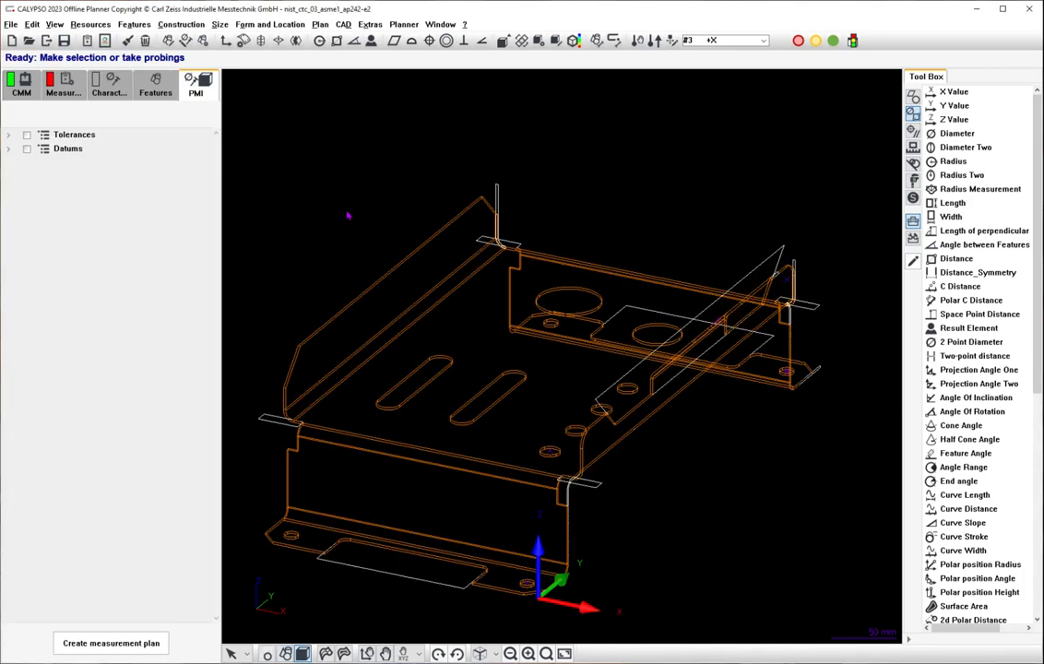
Display all datum and tolerance PMI on the bracket model and render its surfaces shaded.
left_click(26, 150)
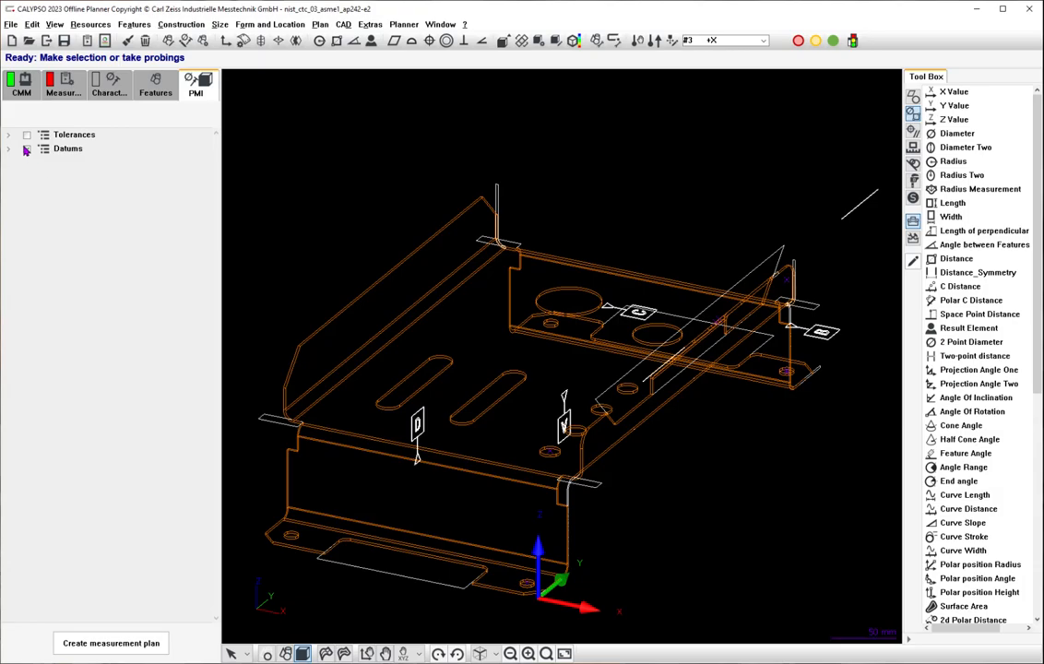
left_click(26, 135)
scroll(406, 268, "down", 3)
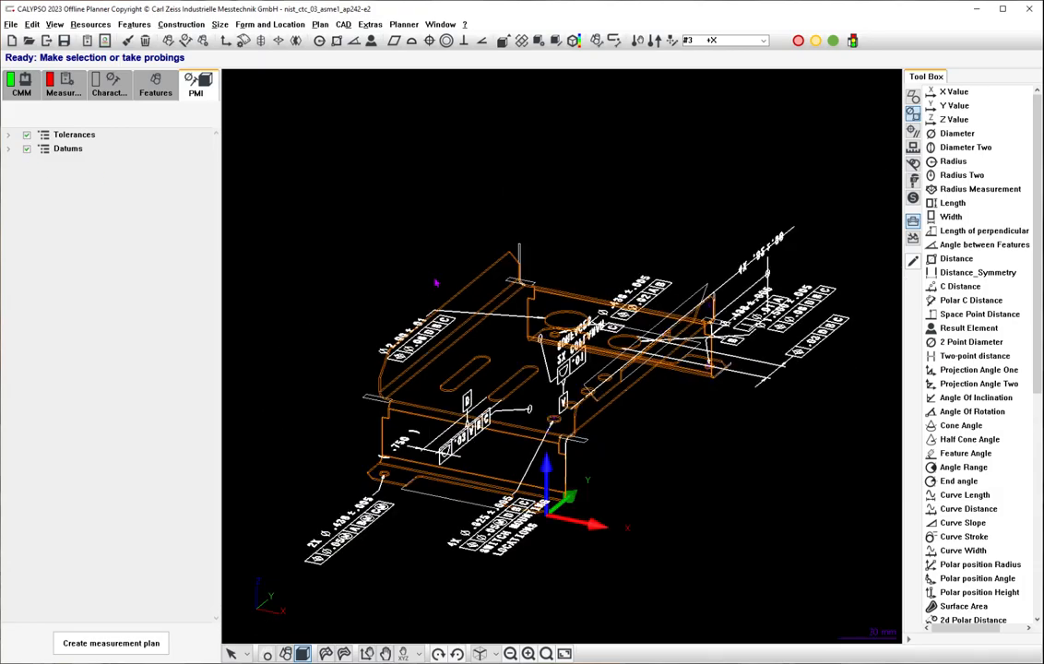
mouse_move(673, 403)
middle_mouse_down()
mouse_move(619, 395)
mouse_move(653, 432)
middle_mouse_up()
left_click(344, 654)
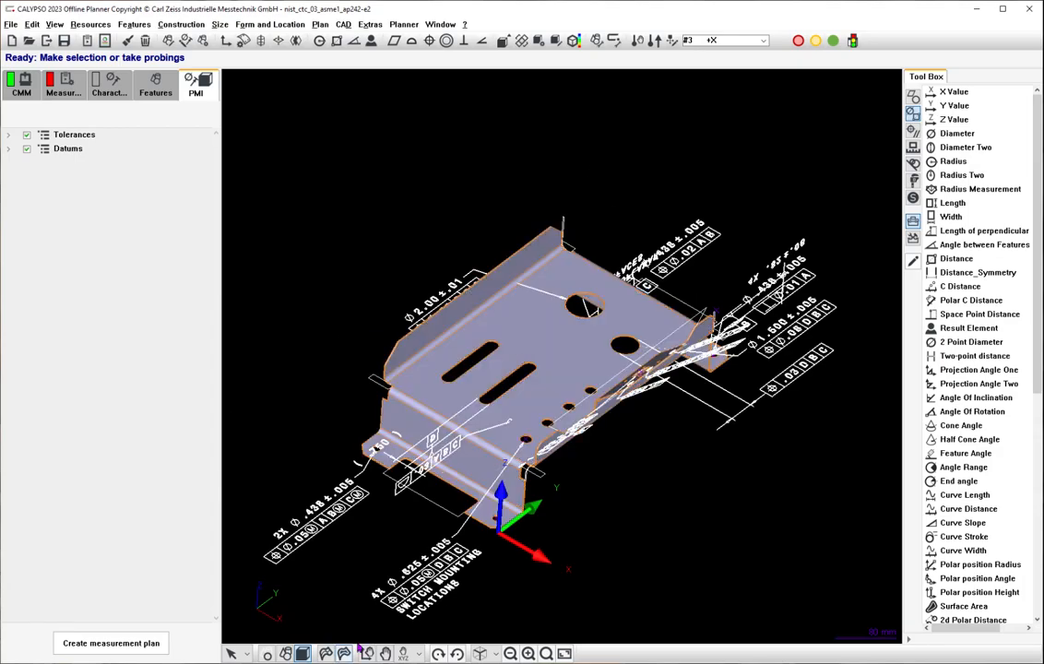
mouse_move(625, 544)
middle_mouse_down()
mouse_move(619, 508)
mouse_move(628, 548)
mouse_move(624, 524)
middle_mouse_up()
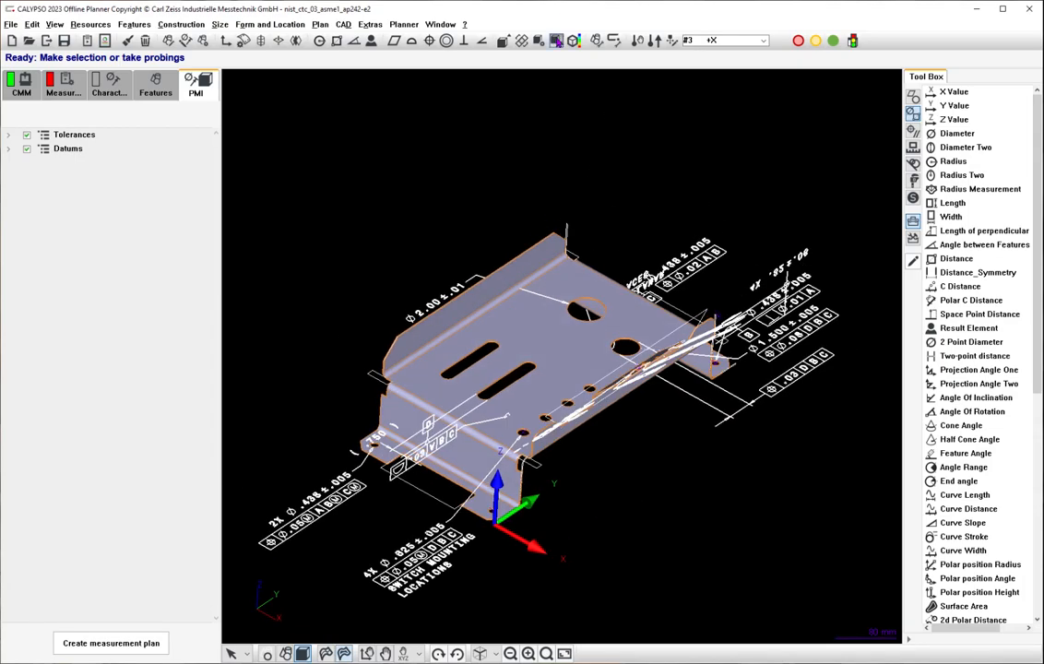
Apply purple as the part color of the bracket model in the CAD settings.
left_click(526, 44)
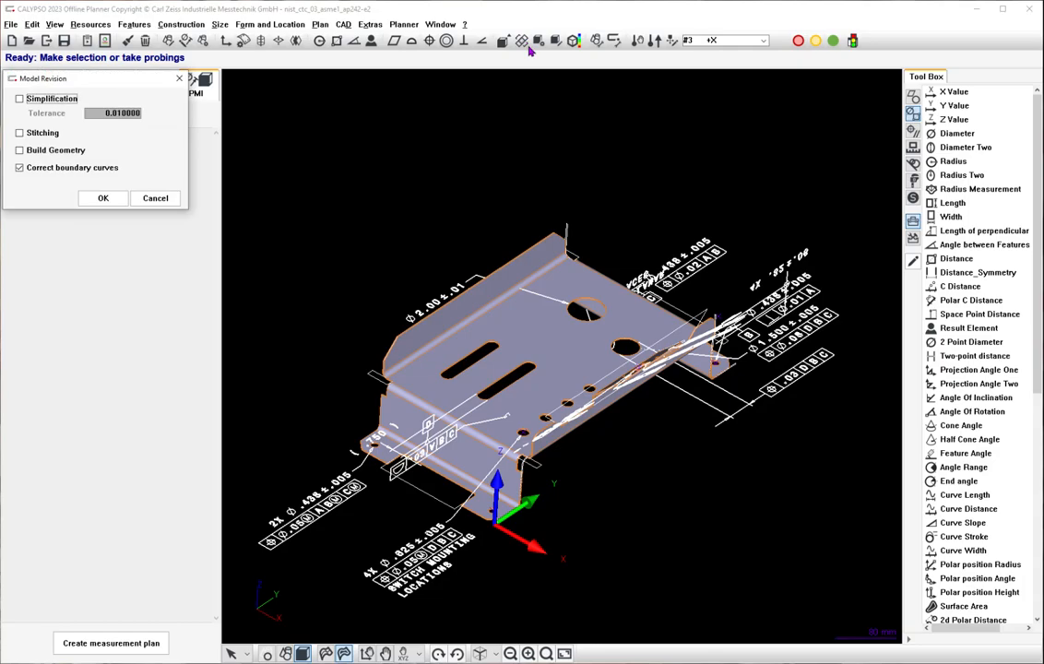
left_click(155, 199)
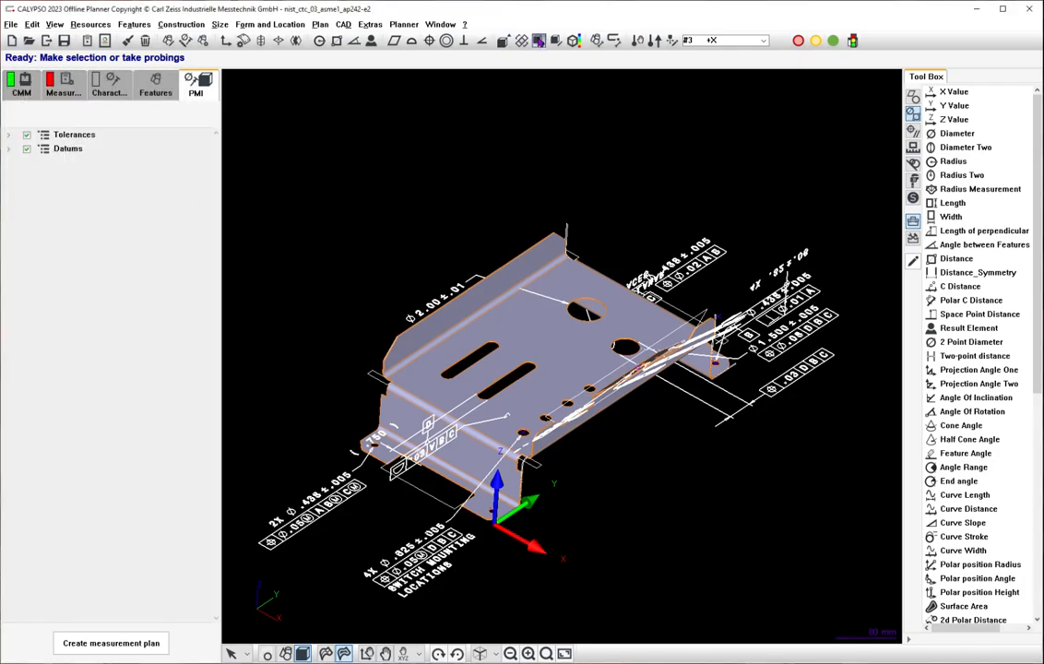
left_click(539, 41)
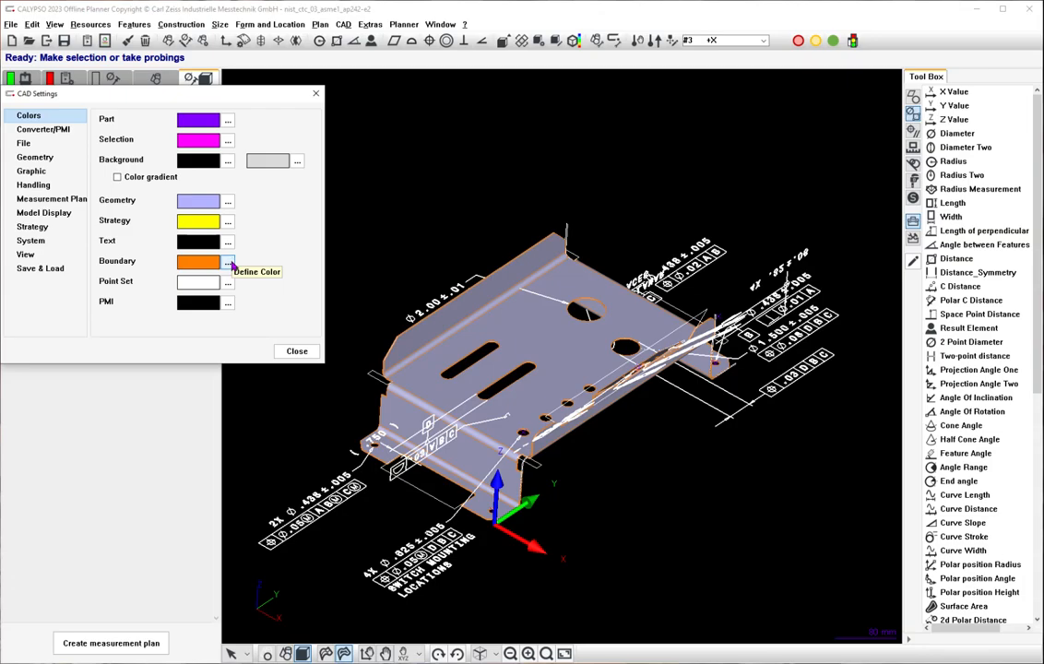
left_click(228, 120)
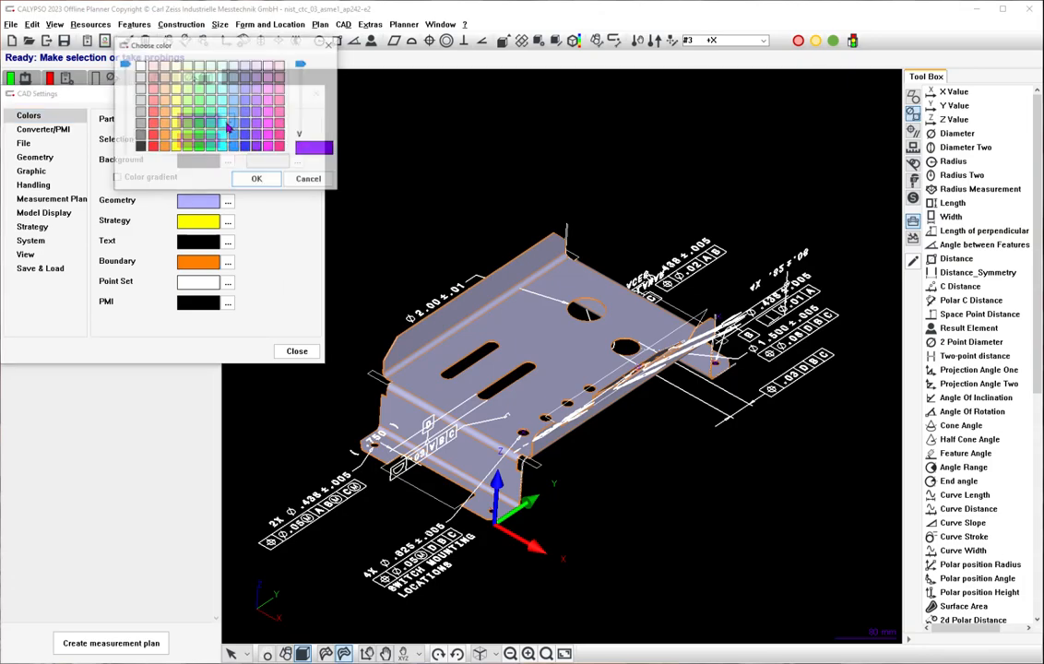
left_click(257, 179)
left_click(312, 351)
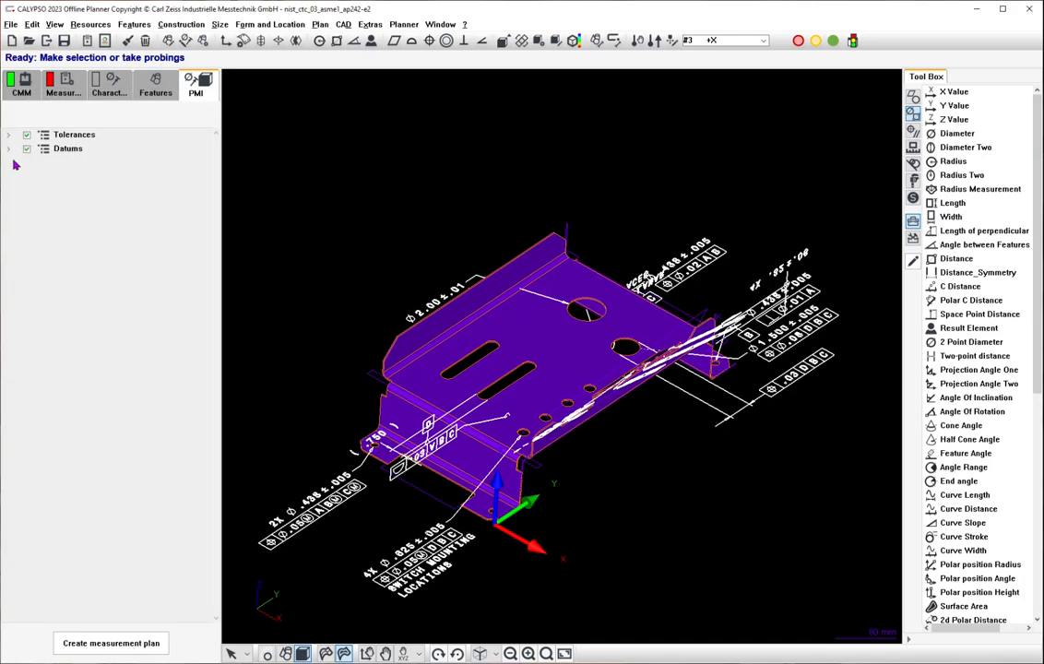
Expand the tolerance and datum lists, and create the measurement plan from all PMI with characteristics and features, keeping general tolerances at Fine.
left_click(8, 150)
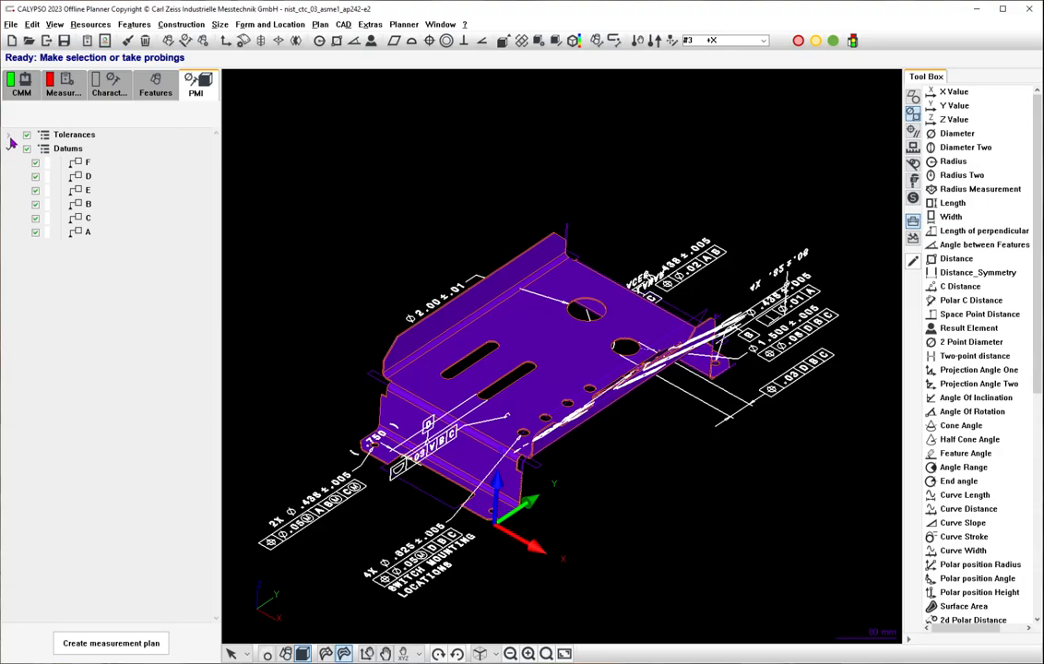
left_click(8, 135)
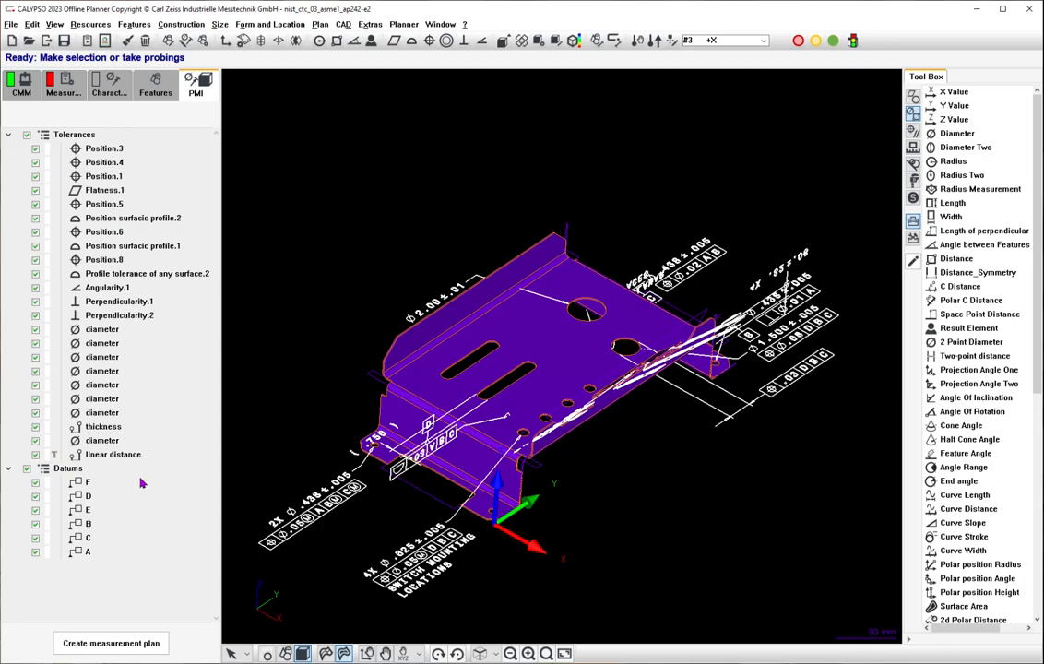
left_click(87, 645)
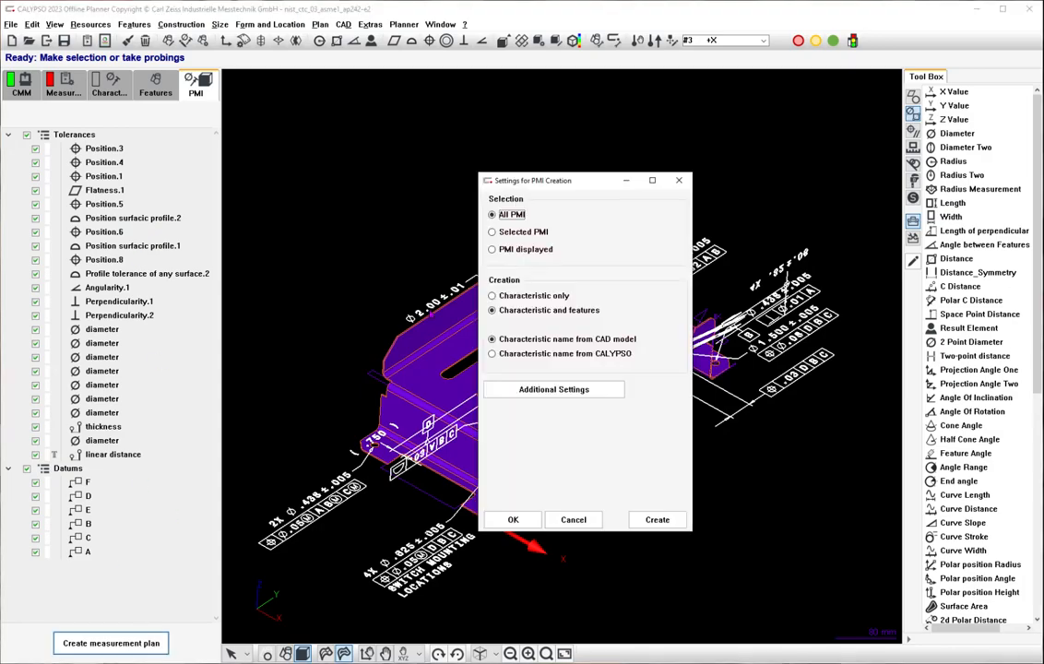
left_click(580, 394)
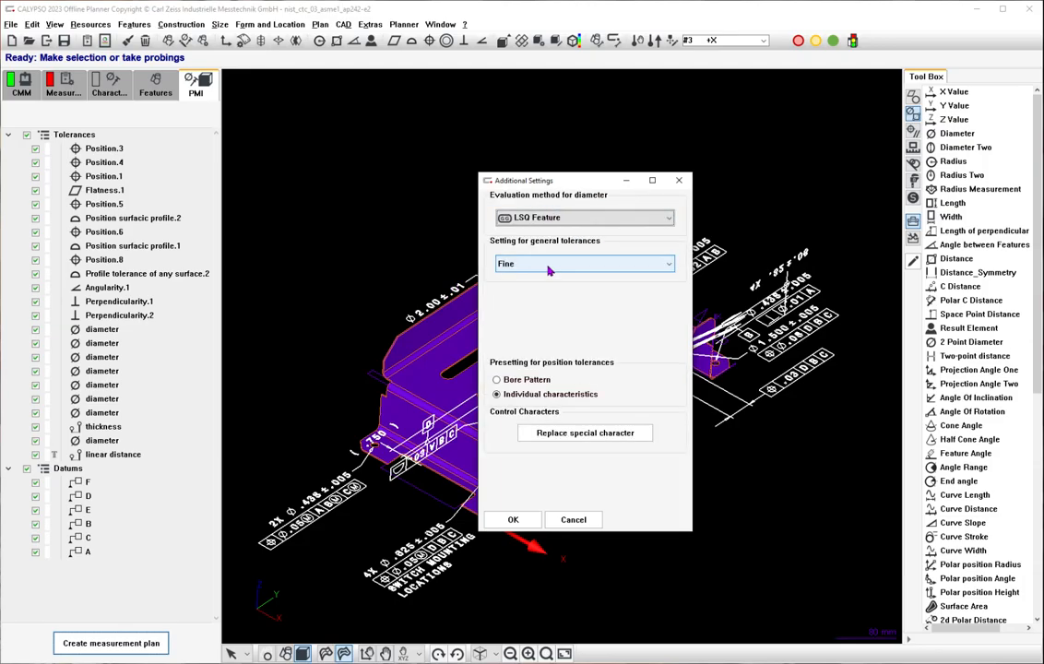
left_click(549, 266)
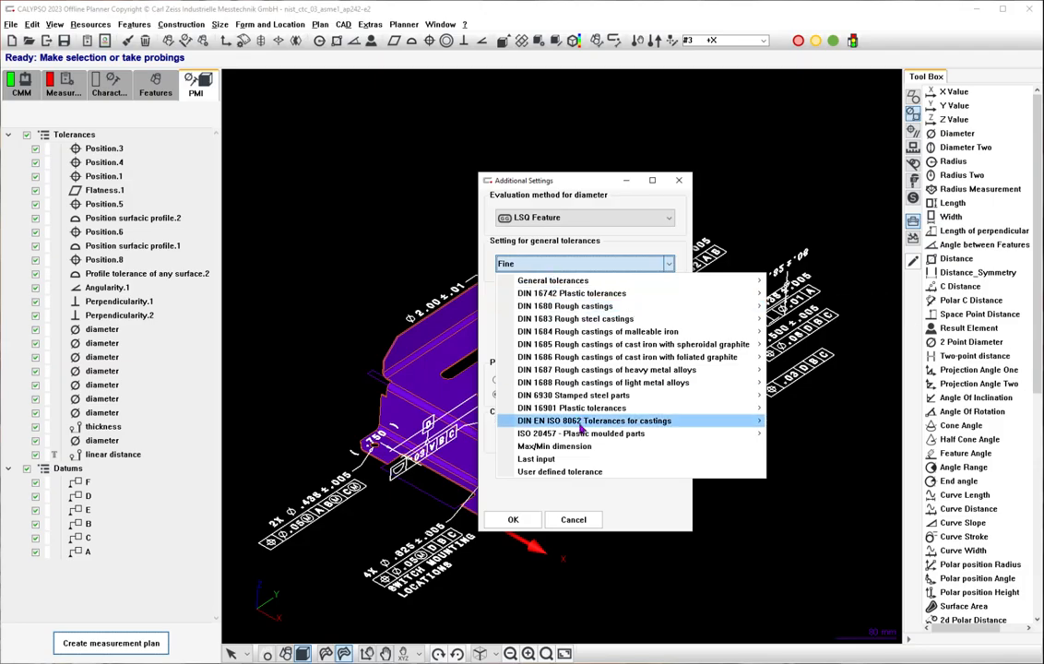
mouse_move(579, 439)
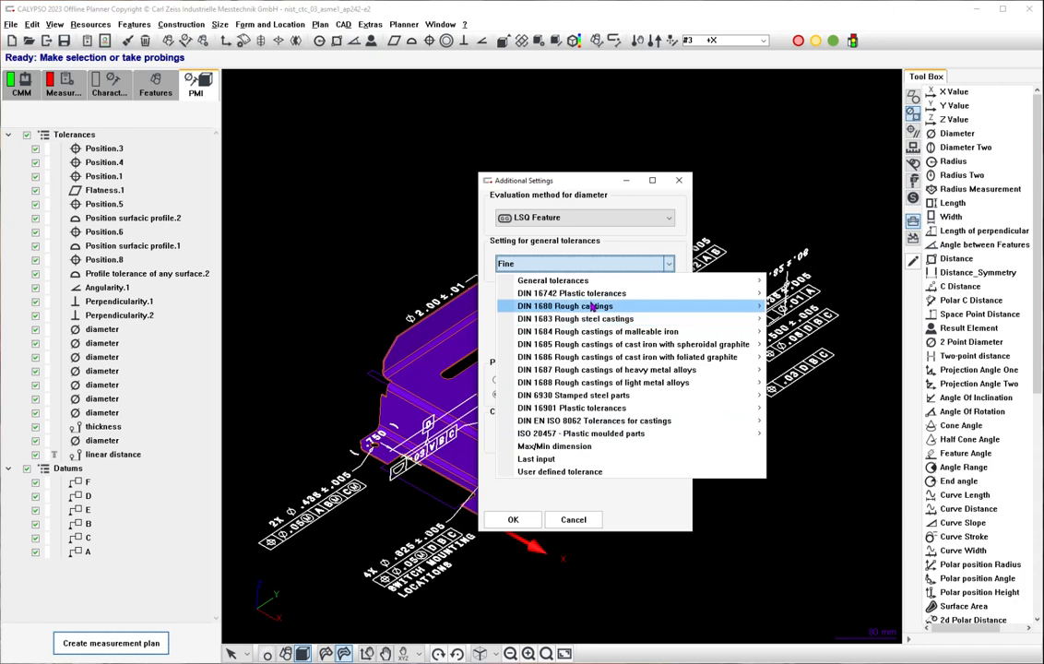
mouse_move(598, 398)
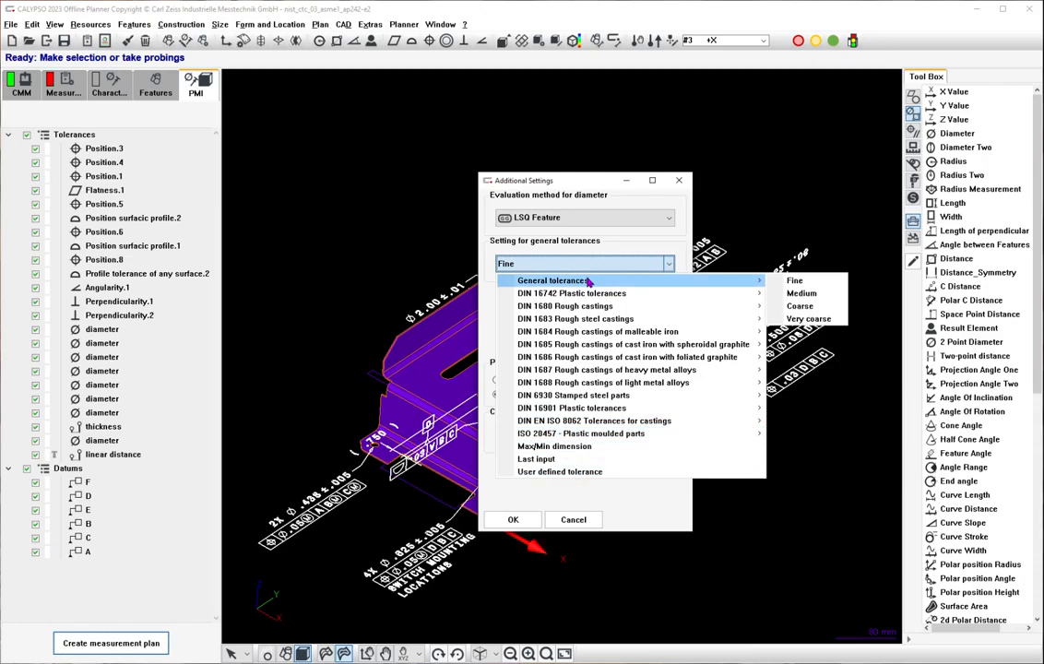
left_click(491, 486)
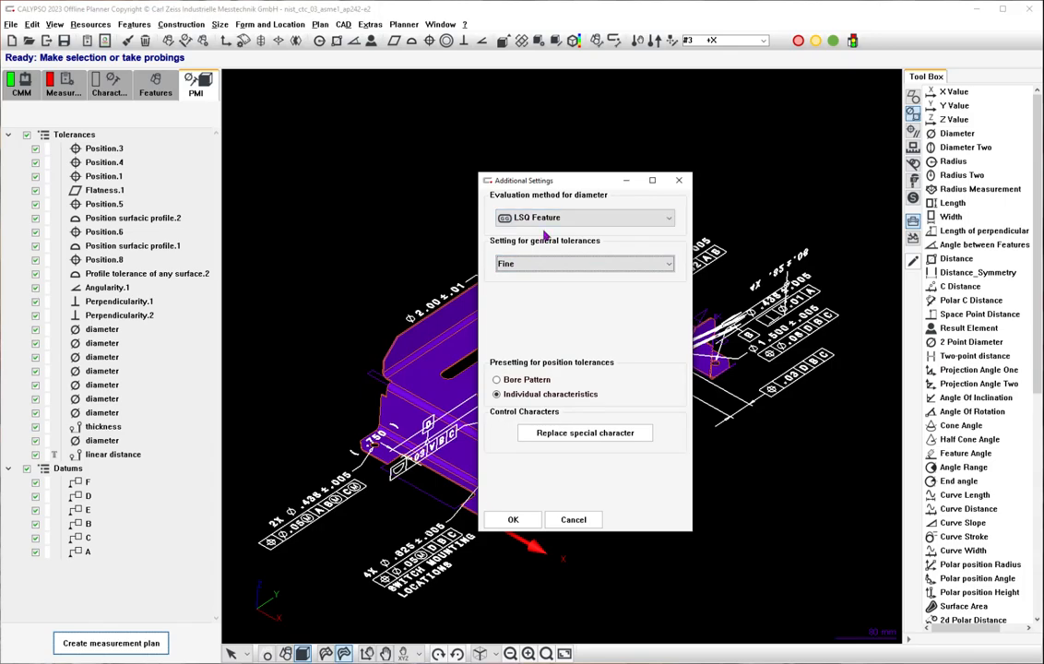
left_click(516, 519)
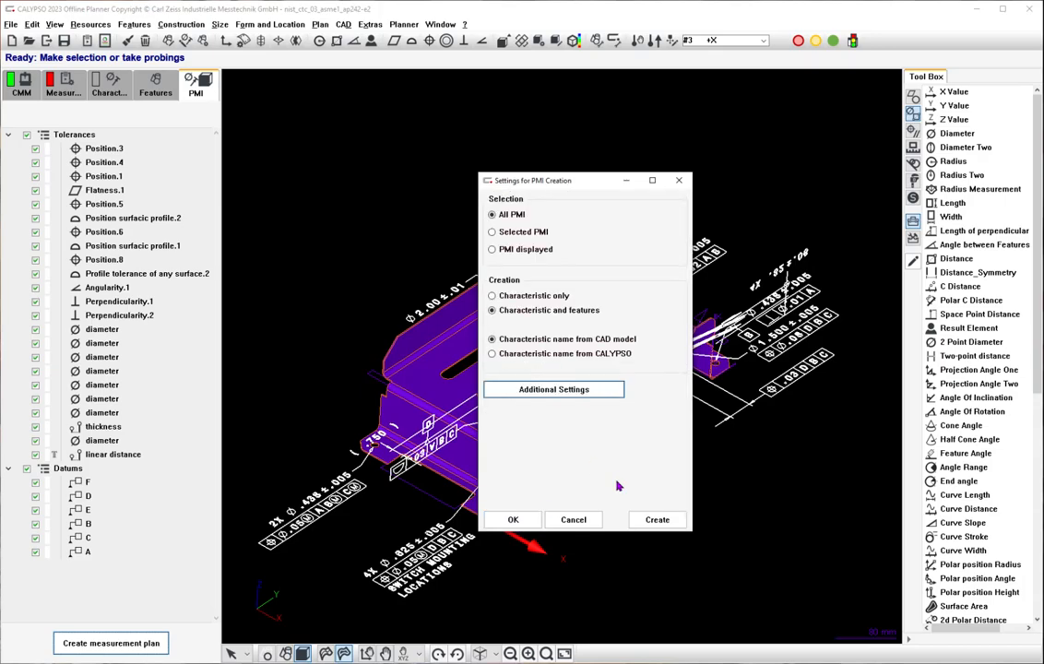
left_click(657, 520)
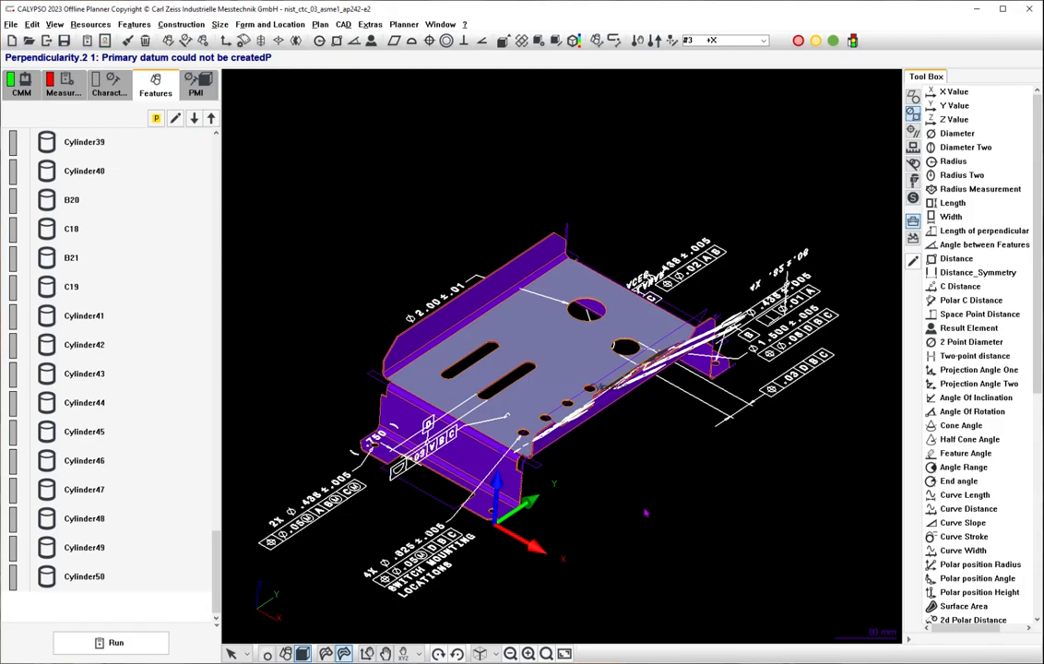
scroll(637, 388, "up", 8)
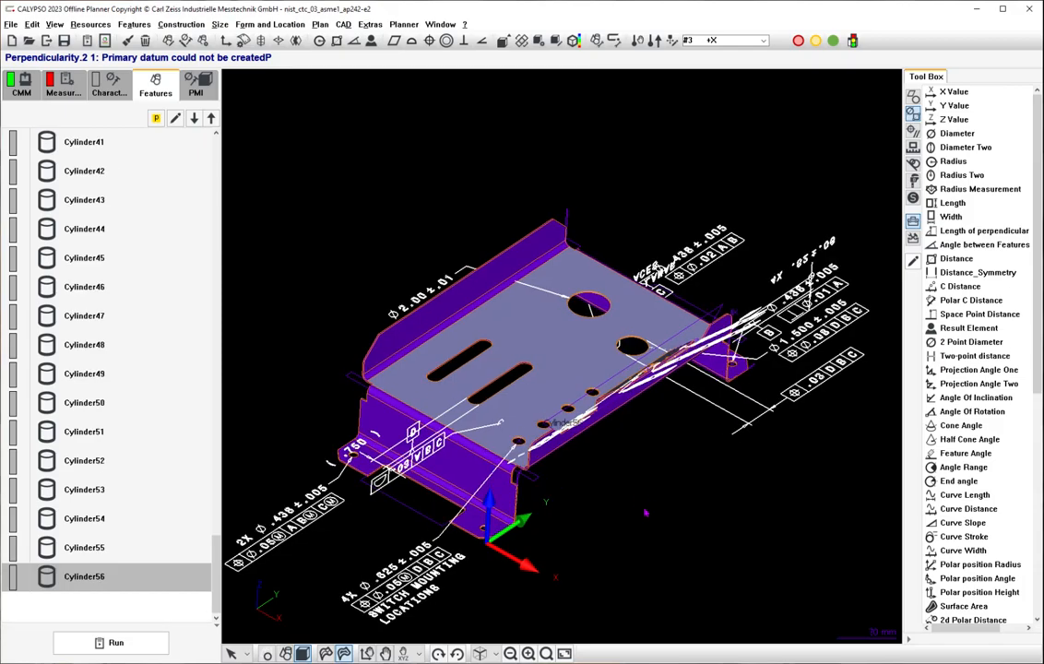
scroll(635, 366, "up", 2)
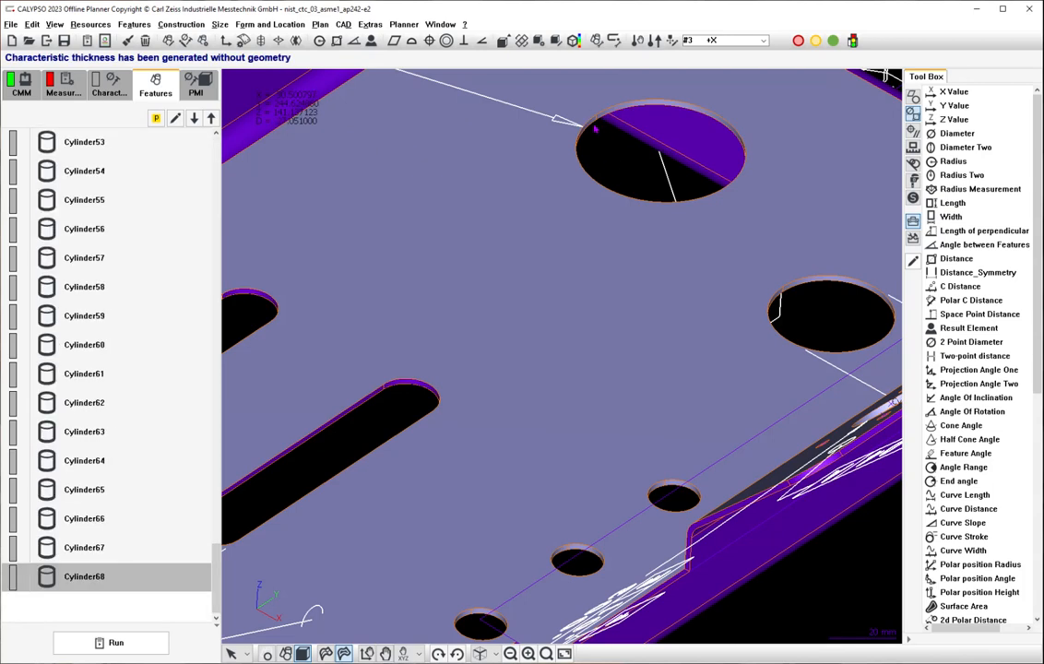
scroll(560, 355, "down", 5)
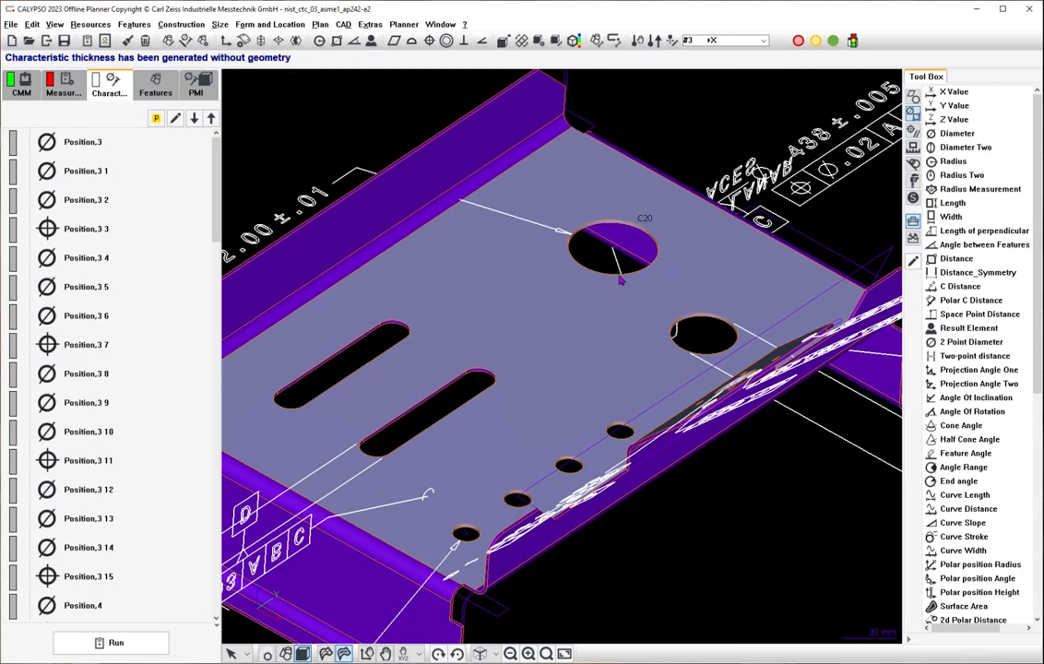
scroll(621, 282, "down", 2)
scroll(592, 305, "up", 8)
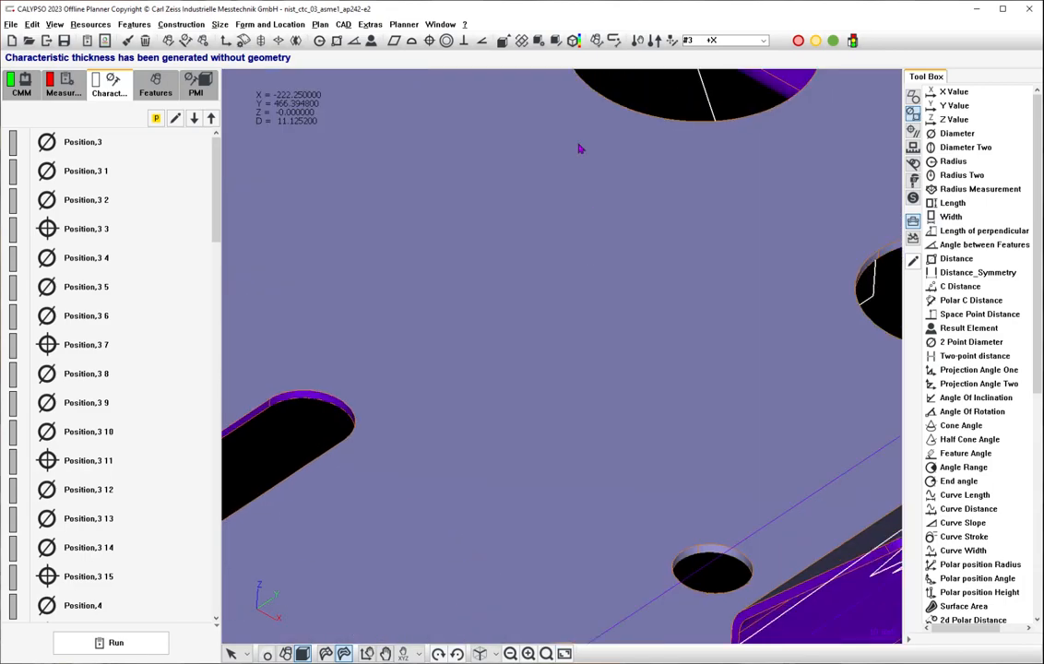
scroll(579, 176, "up", 4)
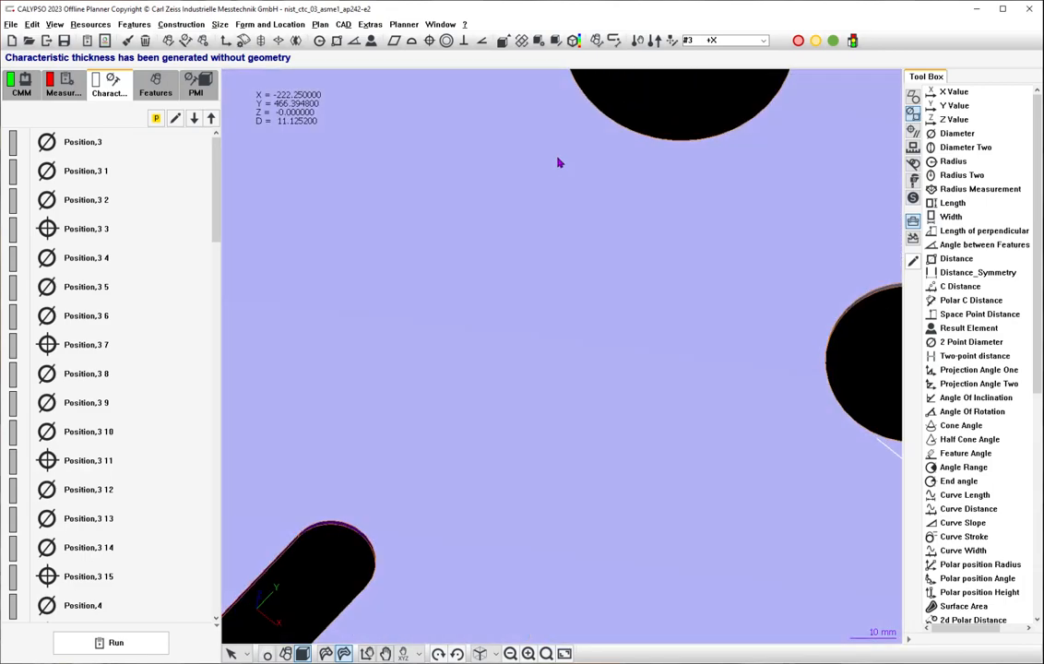
Bring the whole bracket into view and switch the characteristics list to the compact display with smaller icons.
middle_click_drag(560, 162, 571, 118)
scroll(571, 123, "down", 6)
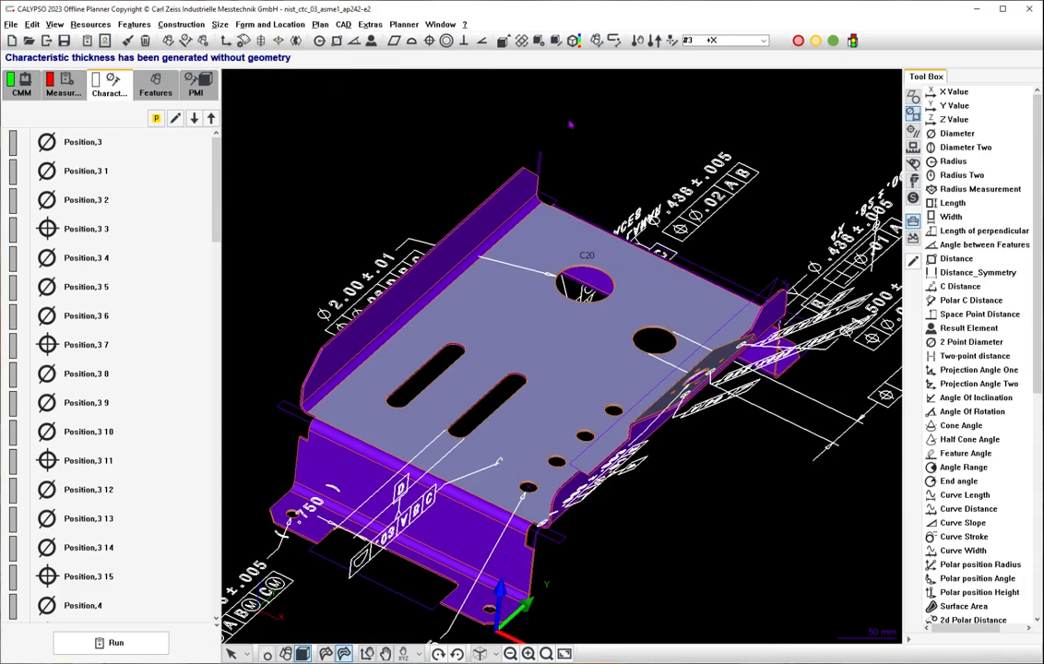
scroll(571, 123, "down", 2)
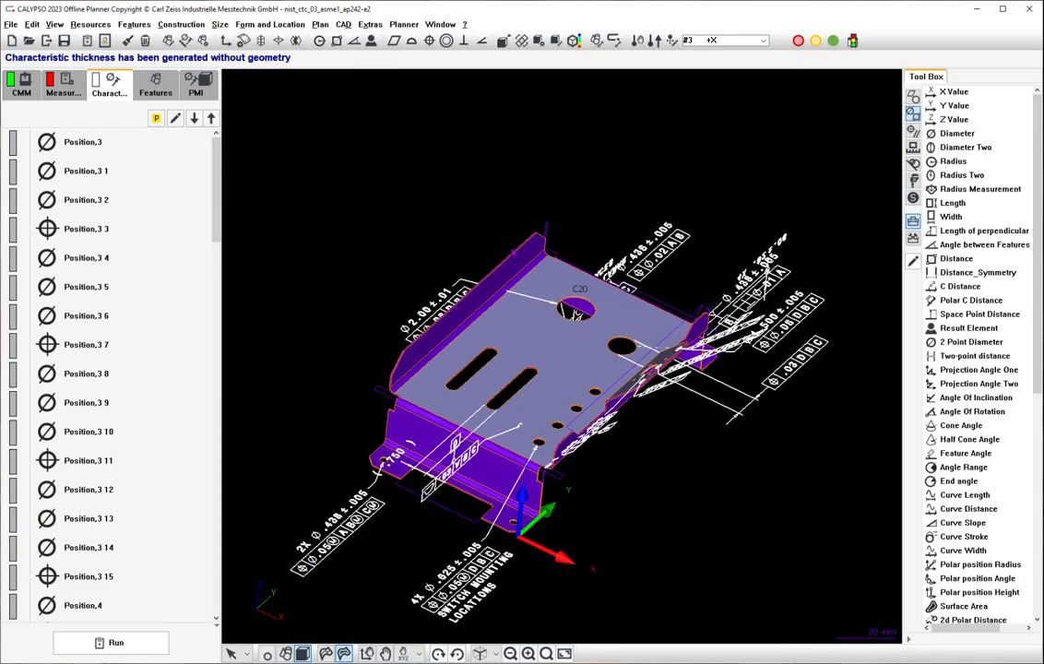
left_click(54, 24)
left_click(74, 111)
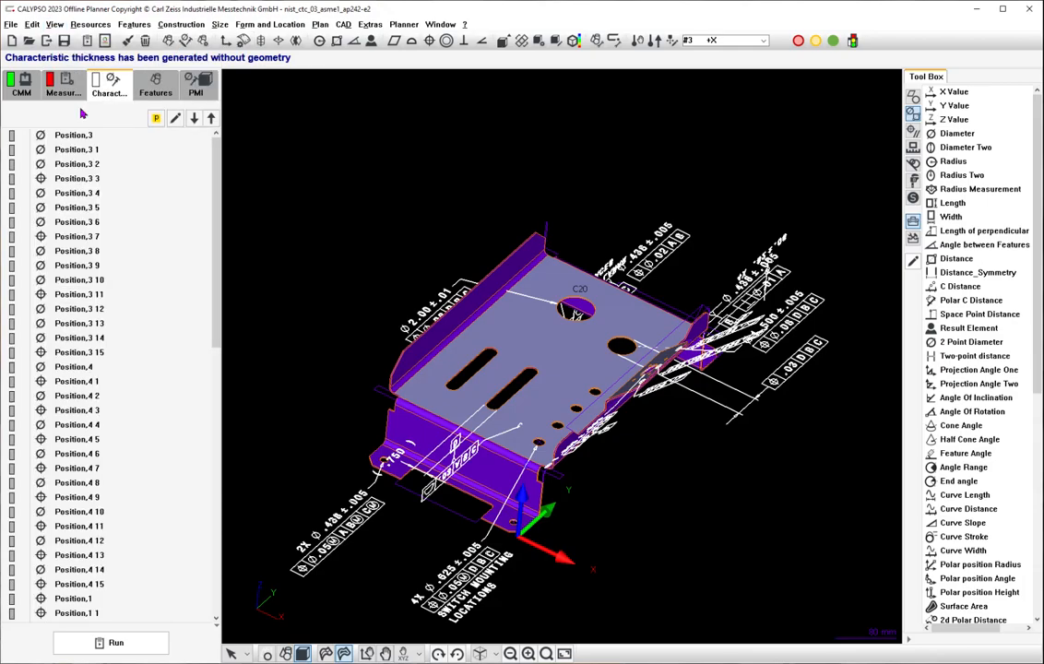
Review the feature and datum assignment of Perpendicularity,2, and check it against the nist_ctc_03_asme1_rc.pdf drawing.
scroll(194, 336, "down", 10)
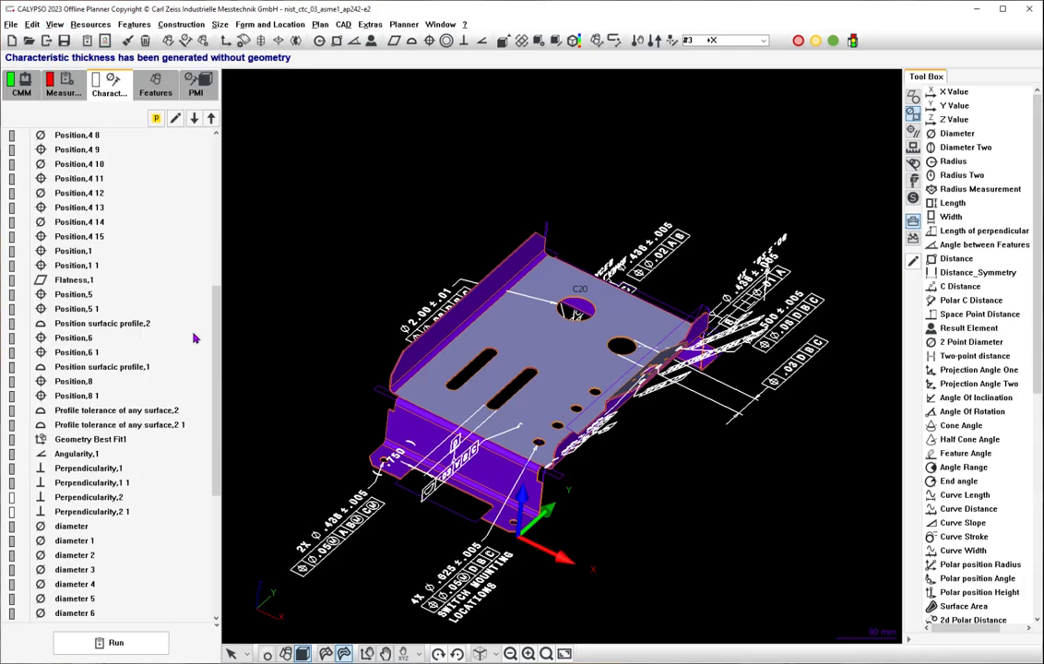
left_click(117, 414)
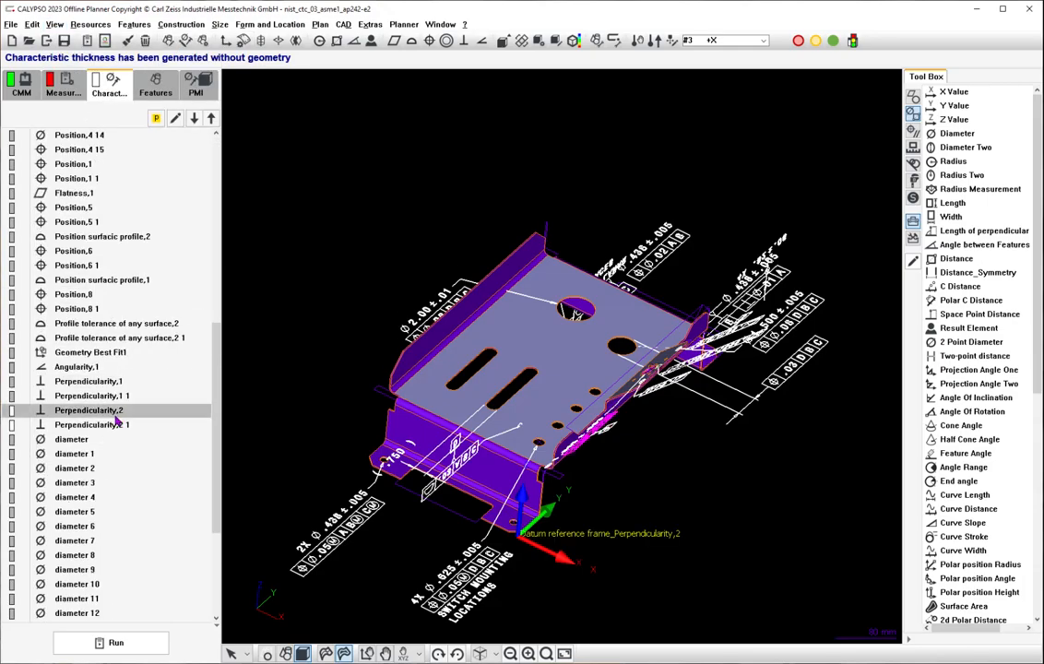
double_click(116, 414)
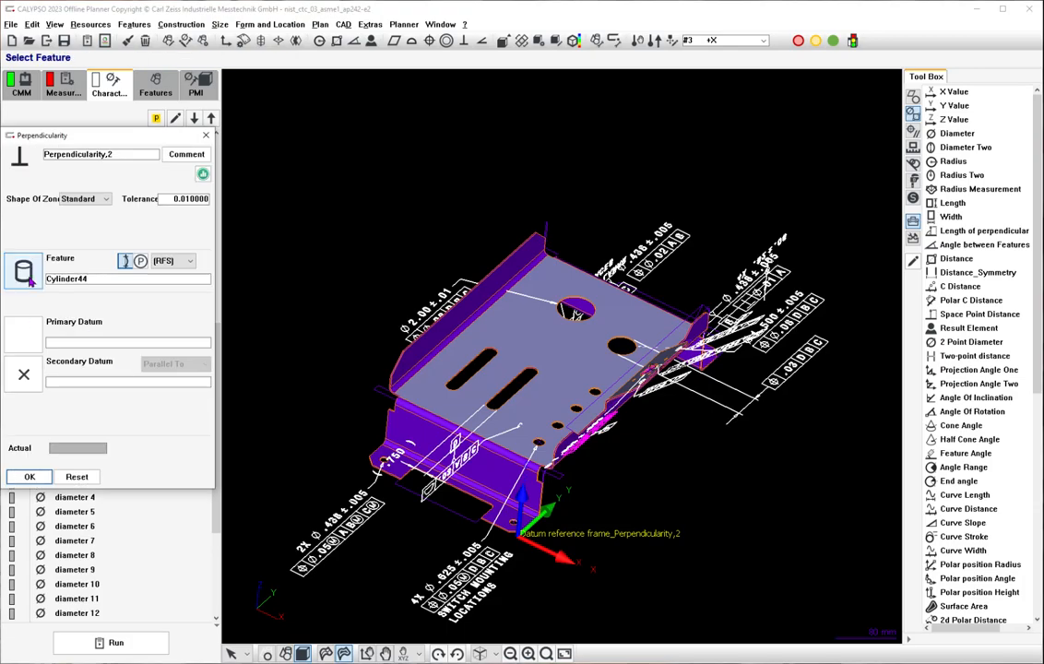
left_click(29, 477)
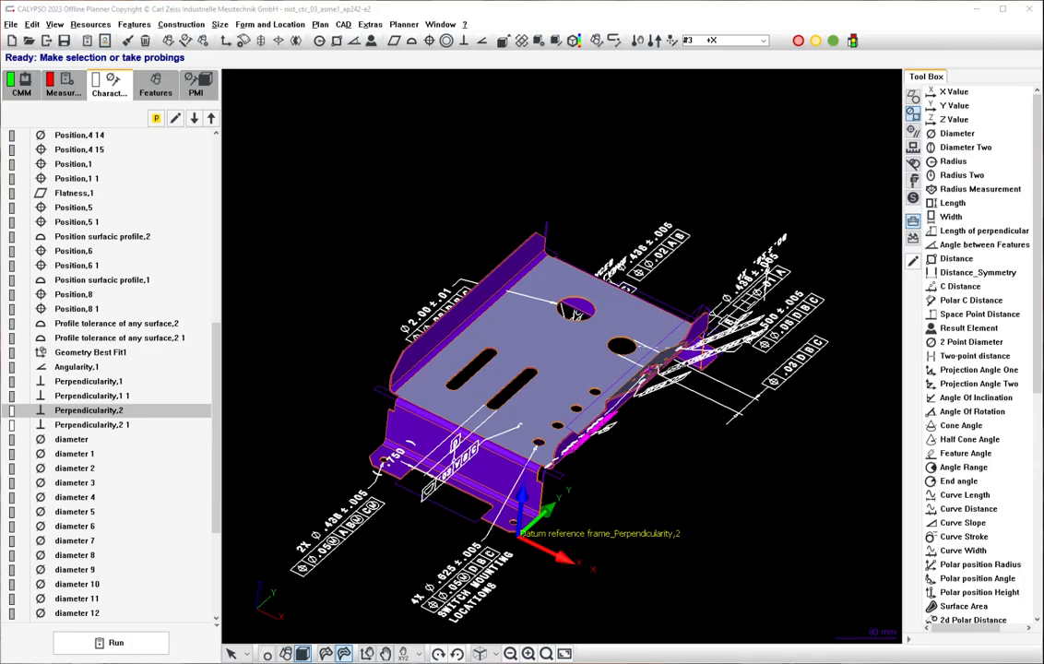
key("alt+Tab")
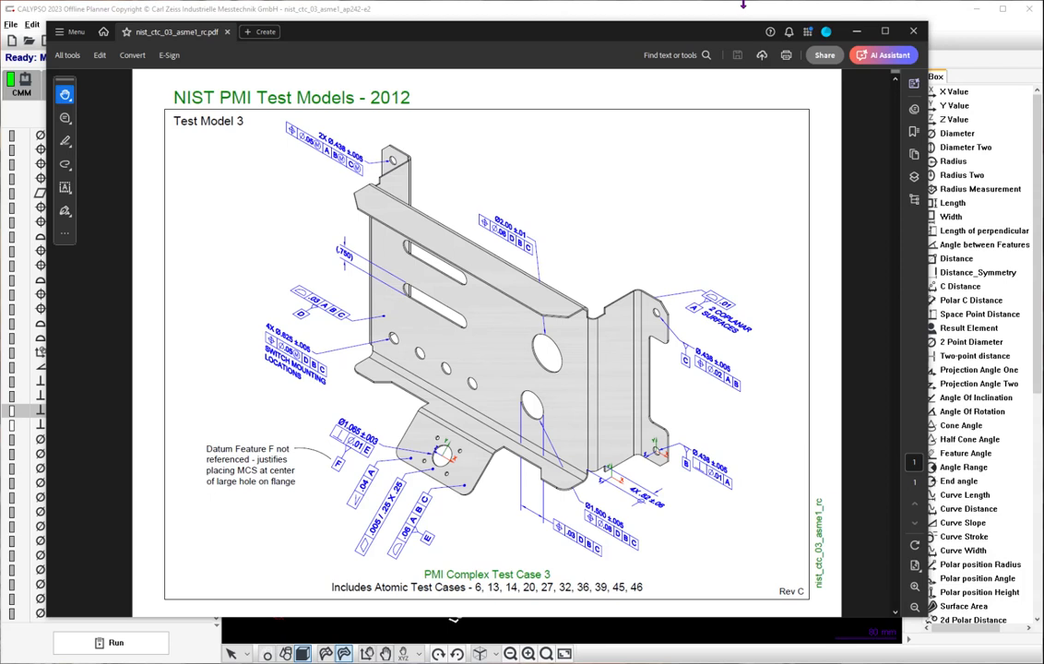
left_click(739, 16)
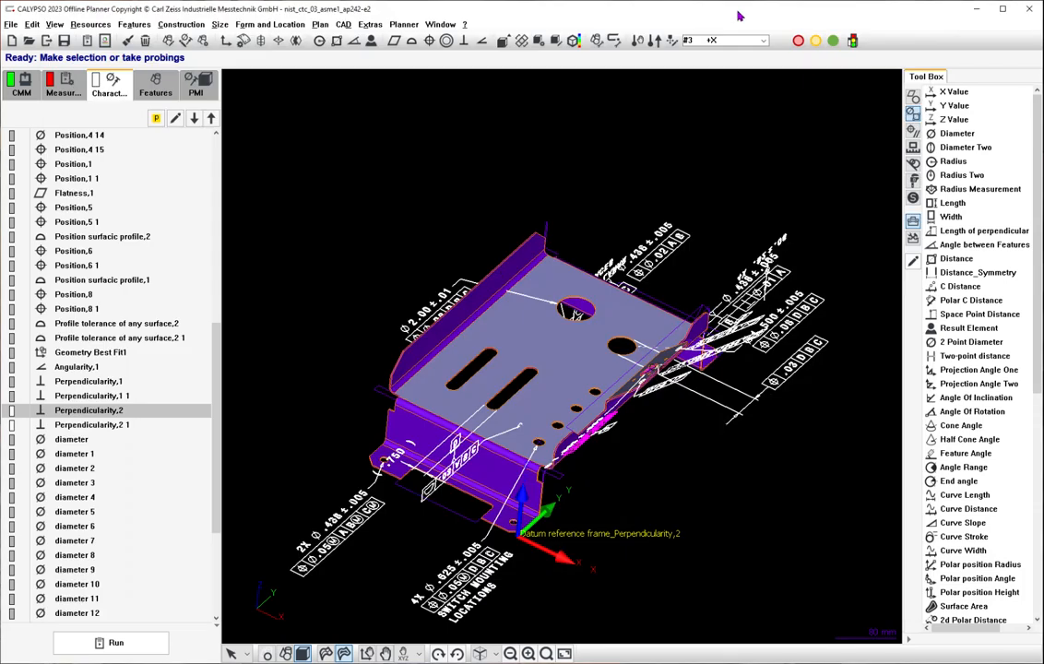
Compare Perpendicularity,2 and Perpendicularity,2 1 with Perpendicularity,1 and Perpendicularity,1 1 by locating their callouts and datum references on the bracket.
left_click(109, 426)
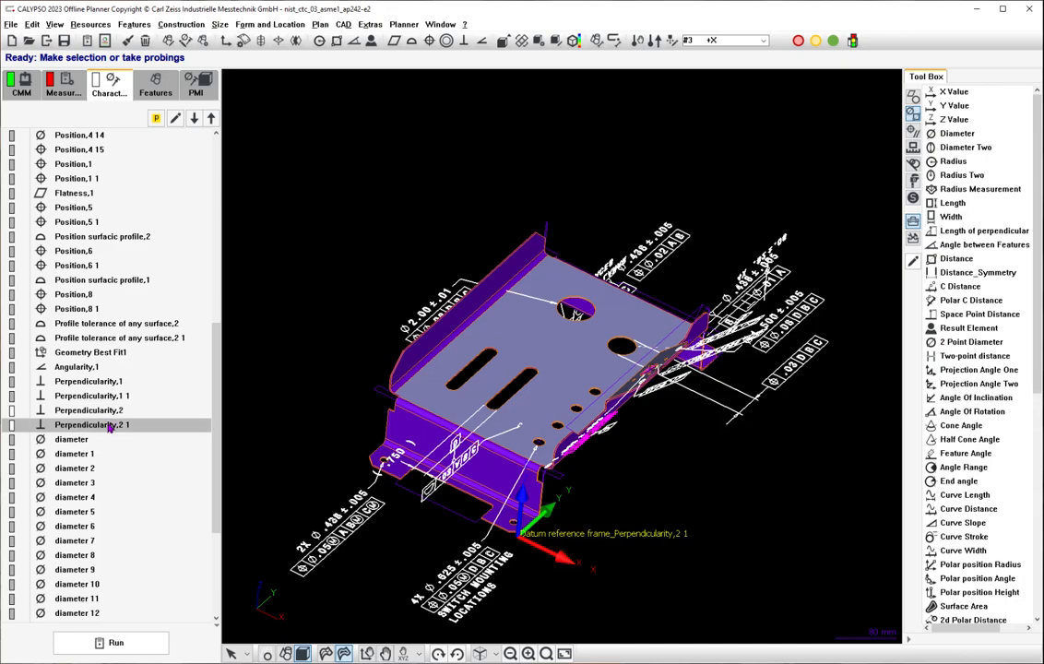
left_click(100, 381)
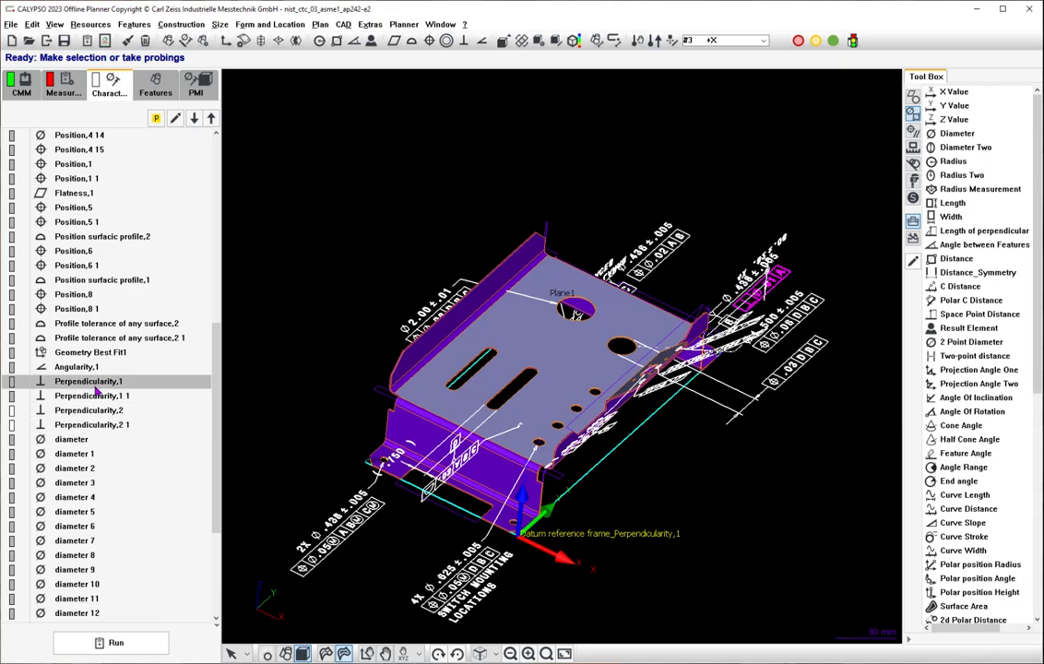
left_click(90, 396)
left_click(91, 410)
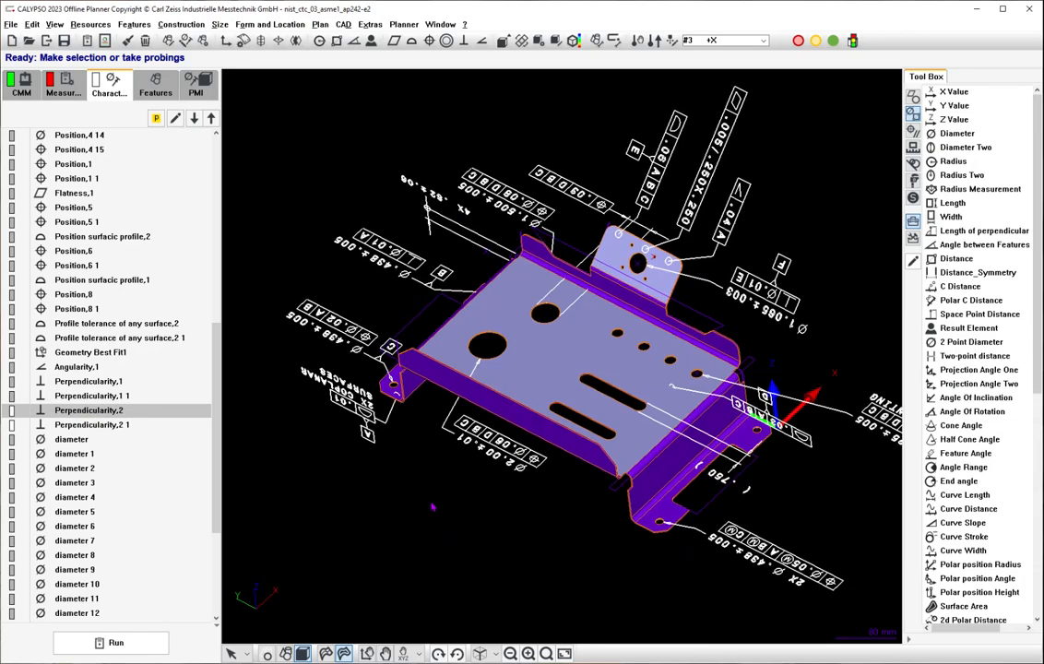
left_click(92, 384)
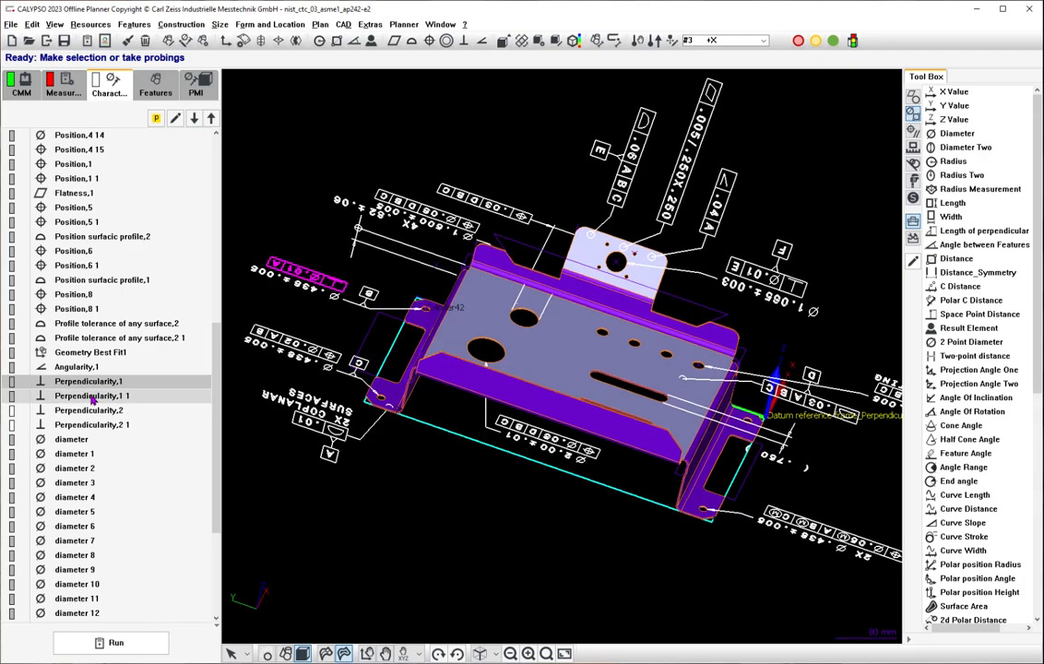
left_click(93, 397)
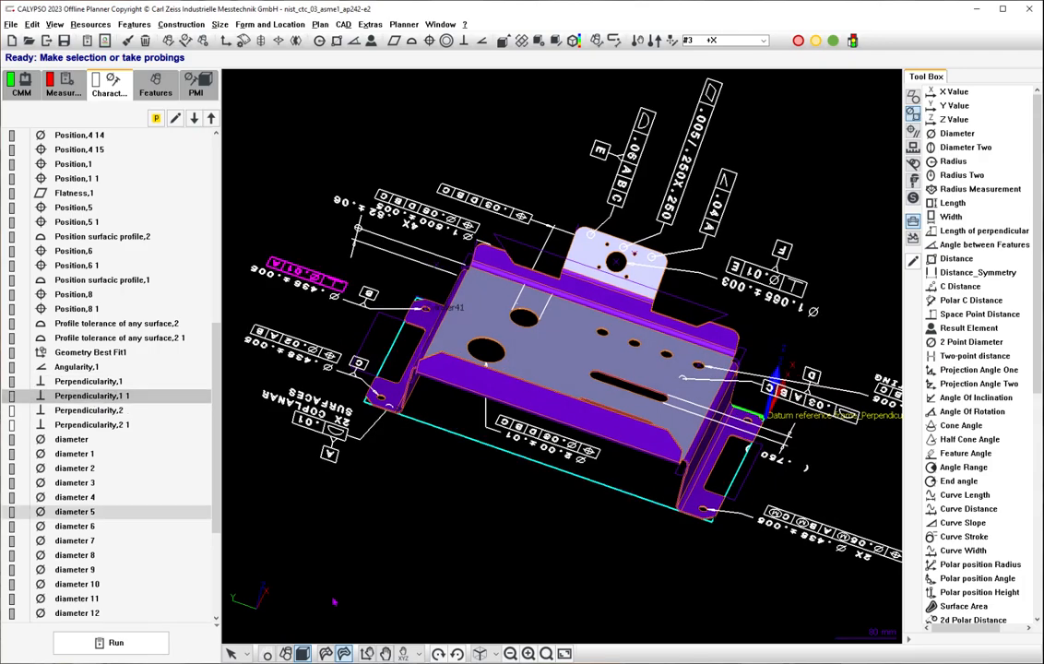
Show the bracket as a wireframe without shaded surfaces and highlight the Perpendicularity,2 callout on it.
left_click(345, 655)
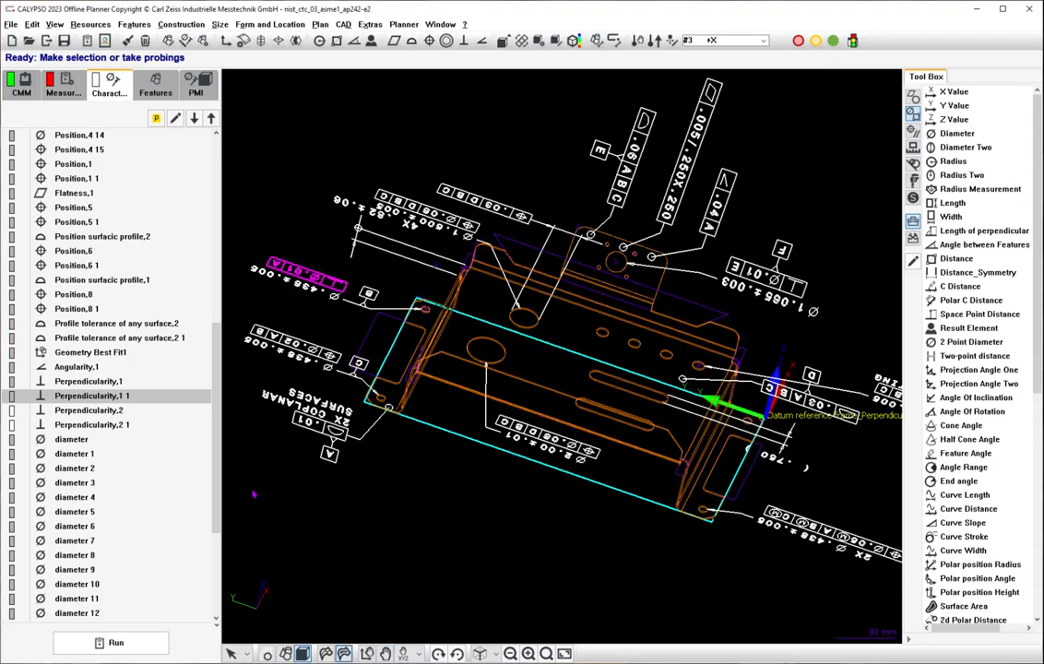
left_click(117, 413)
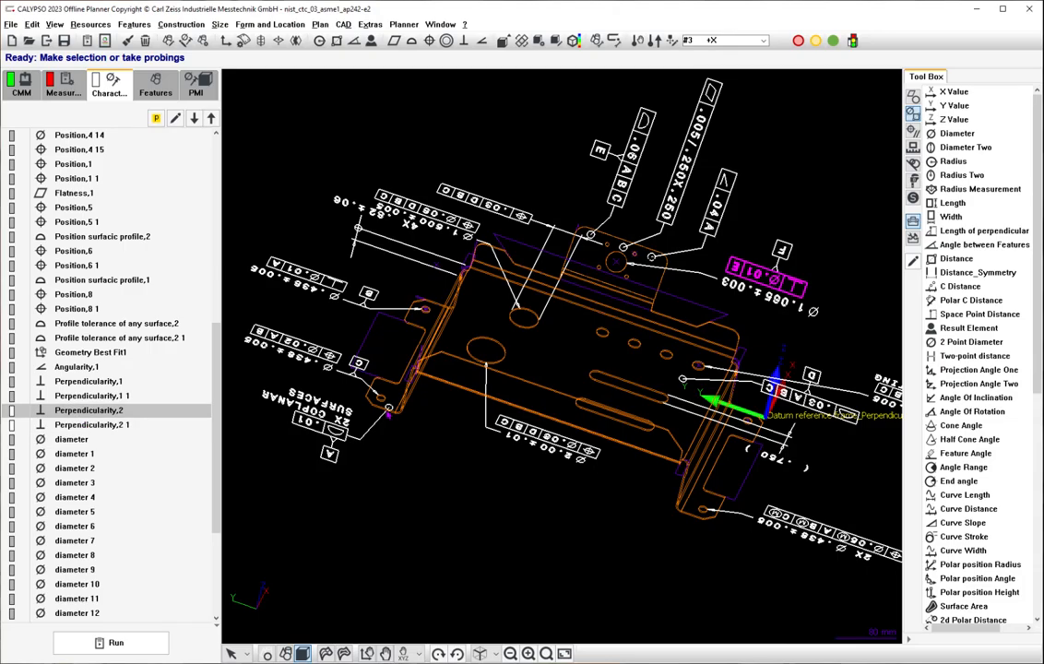
middle_click_drag(498, 431, 522, 397)
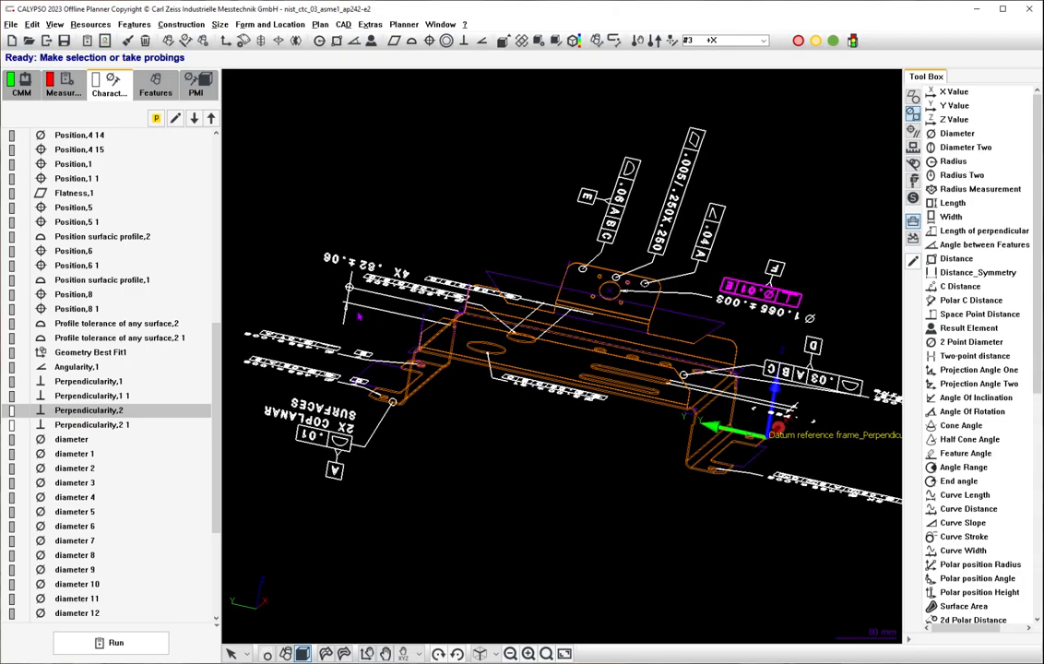
Examine the definition of datum feature A in the measurement plan's features and its location on the bracket.
left_click(162, 93)
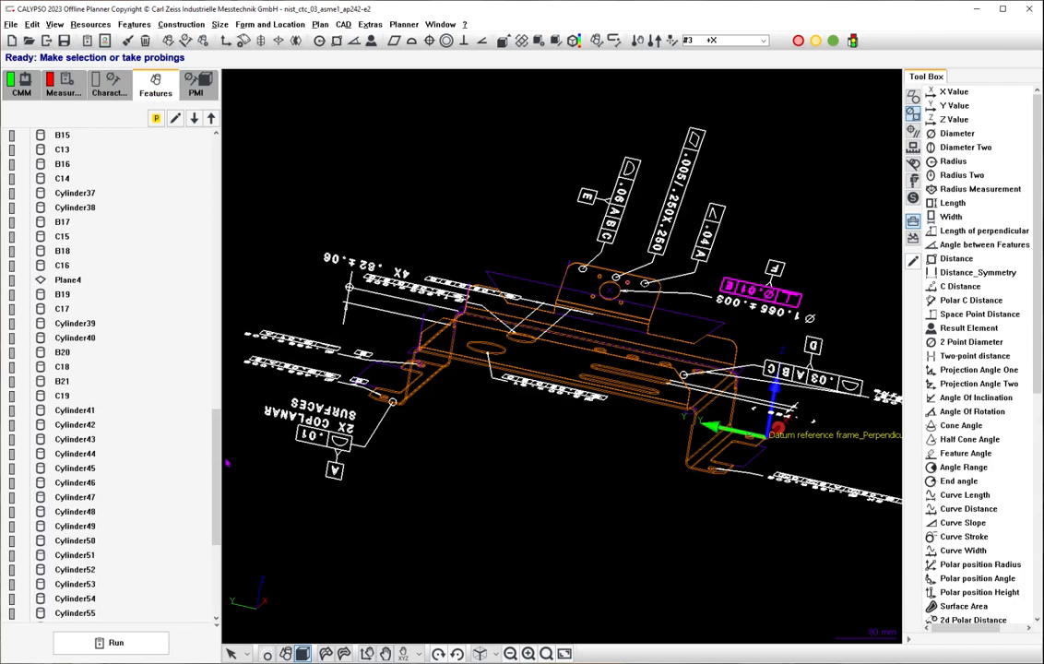
left_click_drag(216, 474, 227, 178)
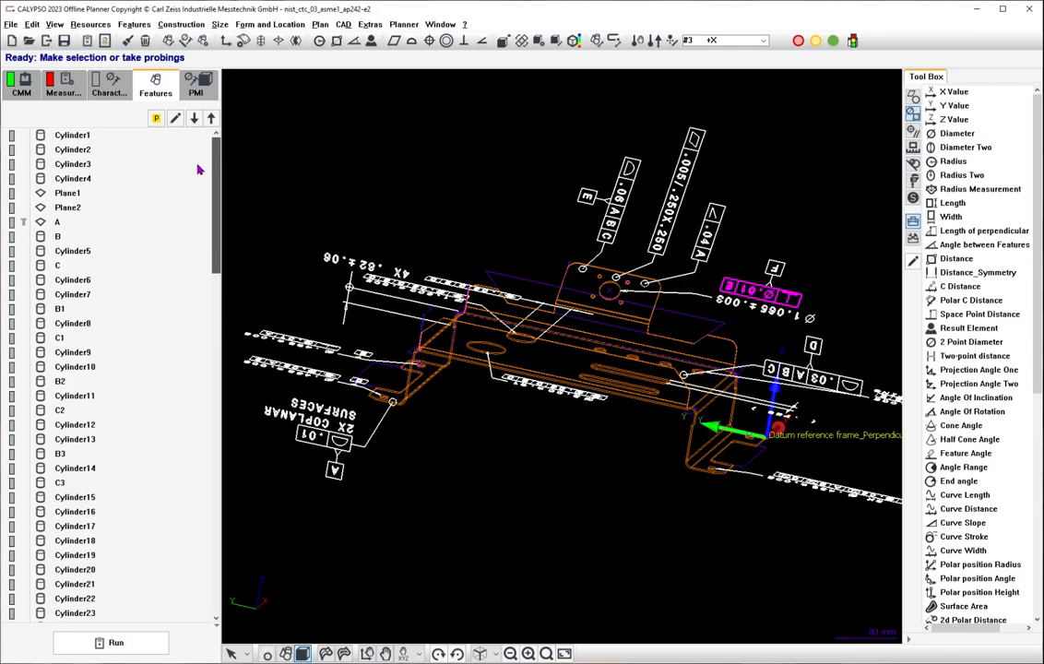
double_click(58, 222)
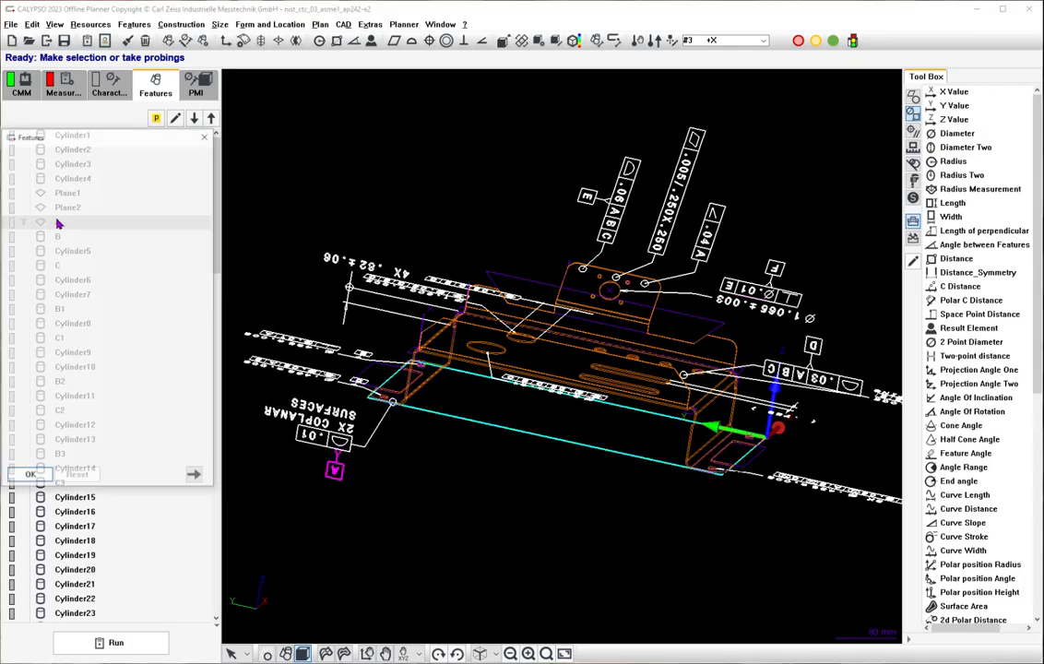
mouse_move(479, 551)
left_mouse_down()
mouse_move(489, 478)
mouse_move(491, 537)
left_mouse_up()
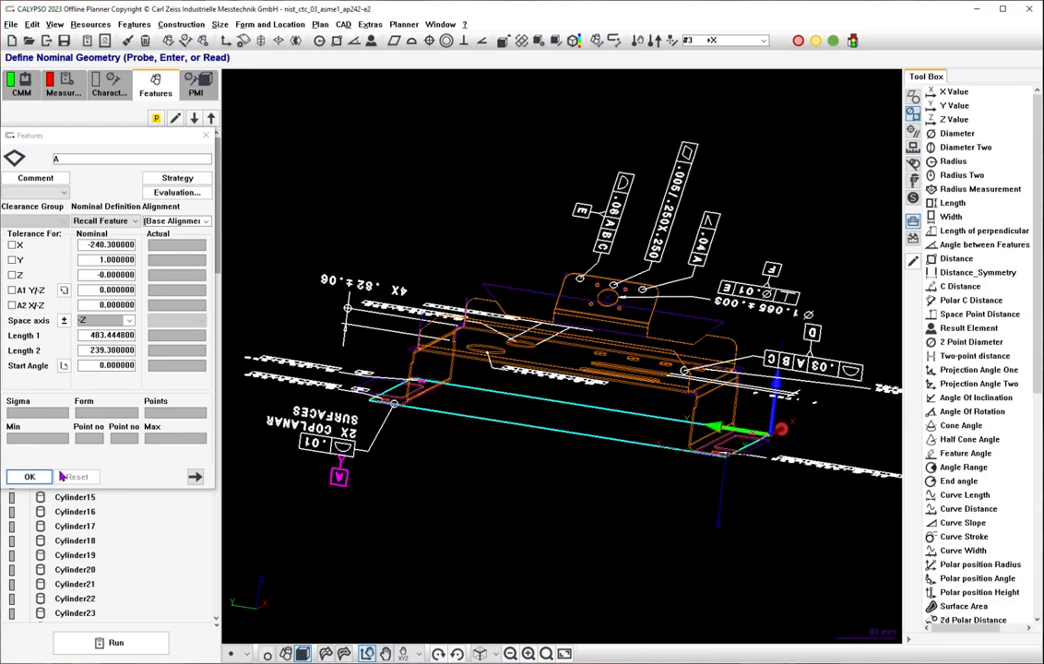
left_click(29, 476)
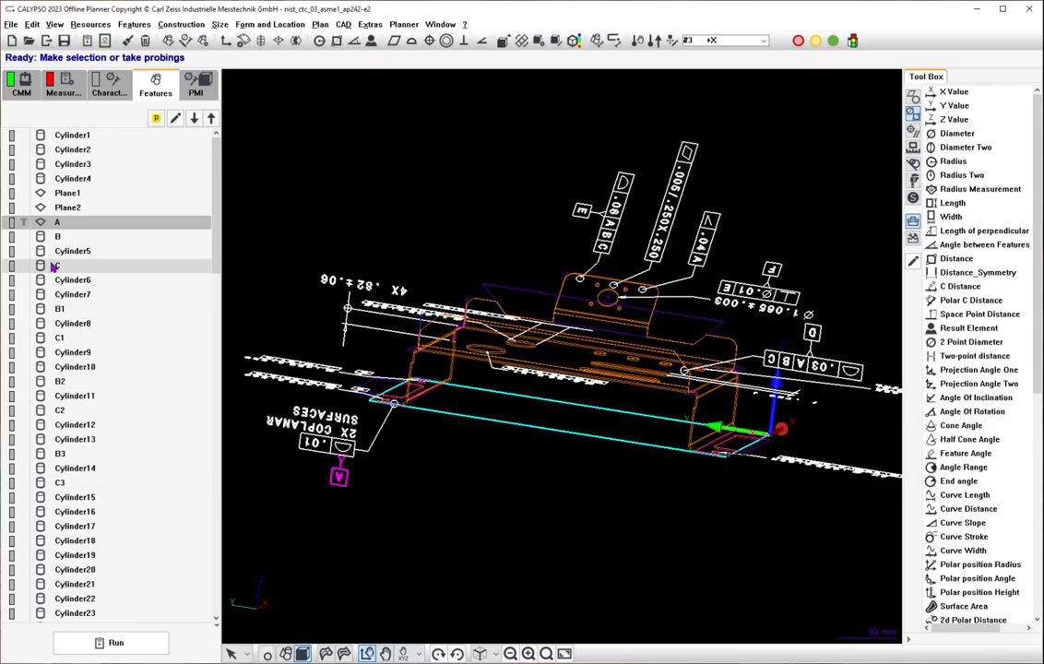
Rename the features Plane1 as Plane A1 and Plane2 as Plane A2, and save the measurement plan.
left_click(98, 198)
double_click(93, 197)
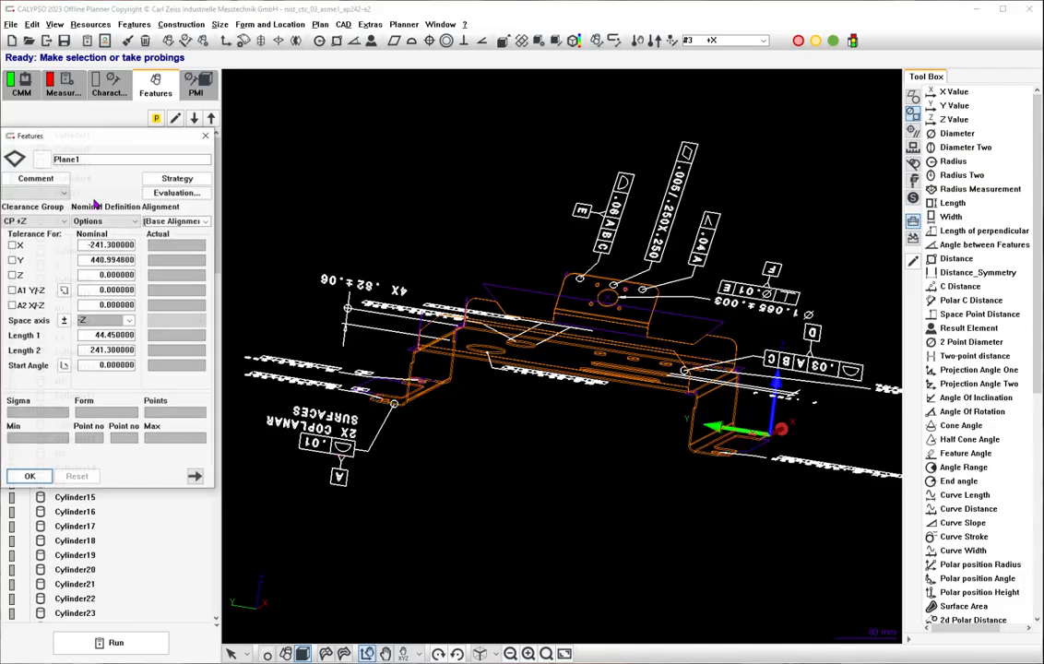
left_click(74, 159)
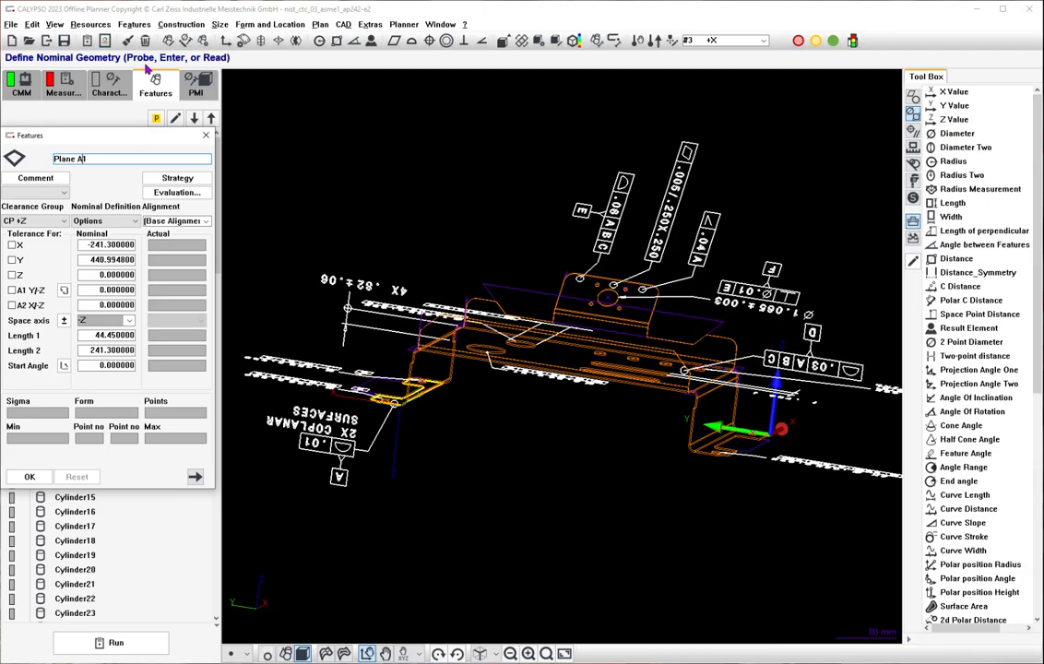
left_click(195, 119)
left_click(77, 160)
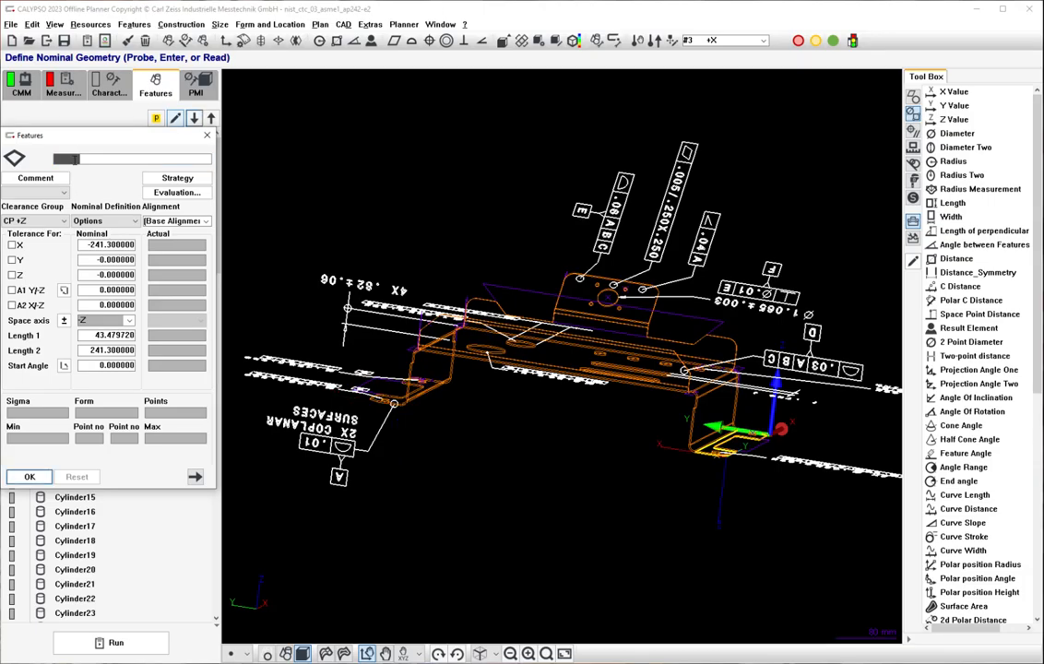
type("A2")
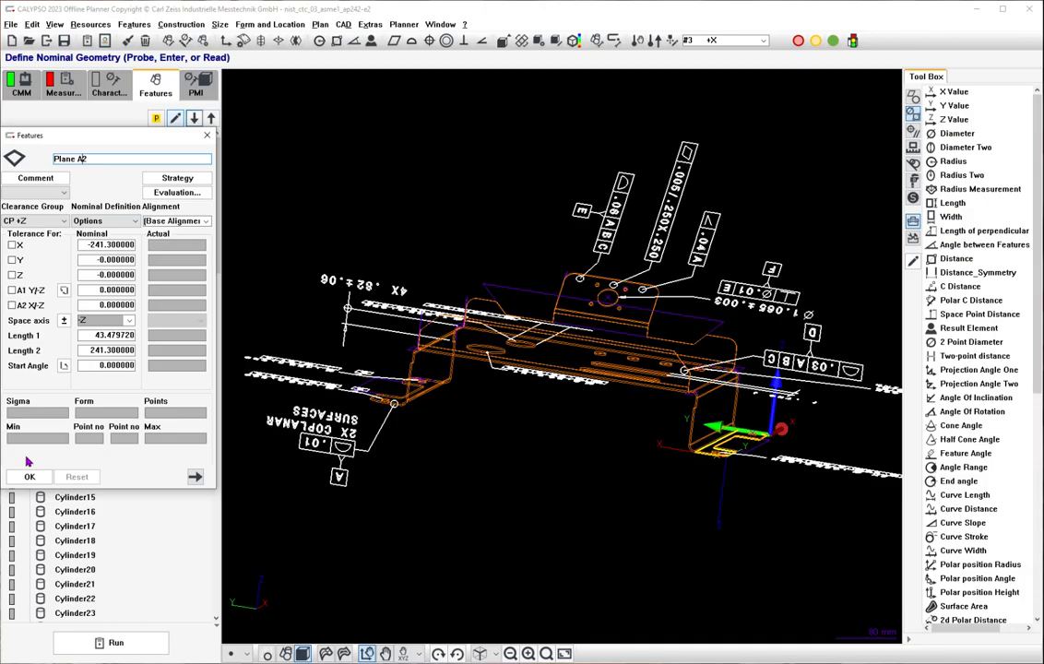
left_click(21, 477)
middle_click_drag(657, 424, 629, 454)
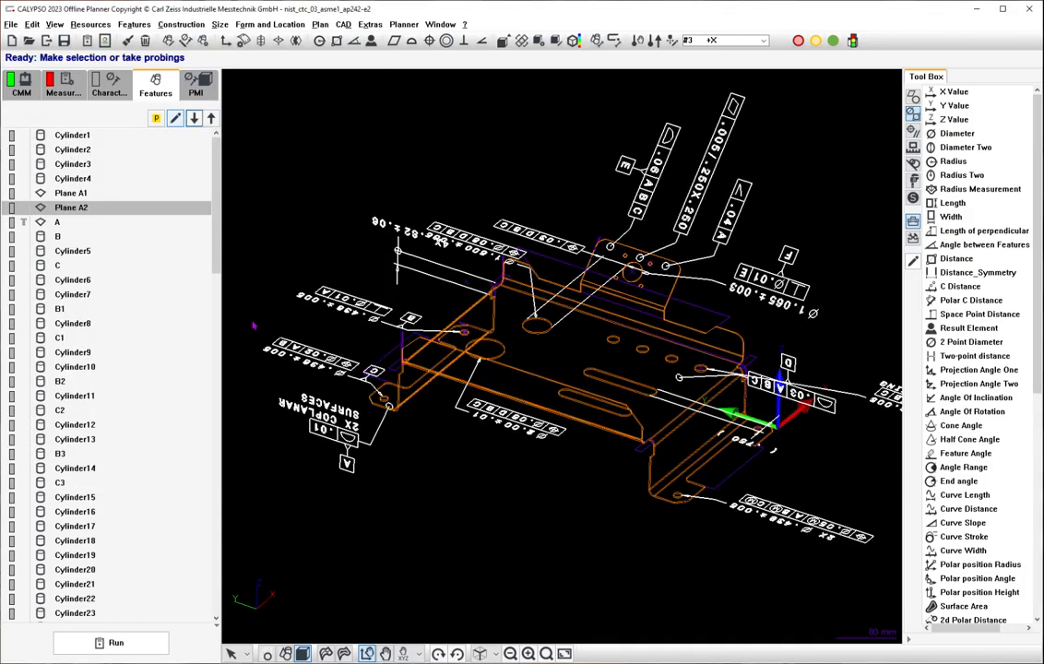
left_click(64, 41)
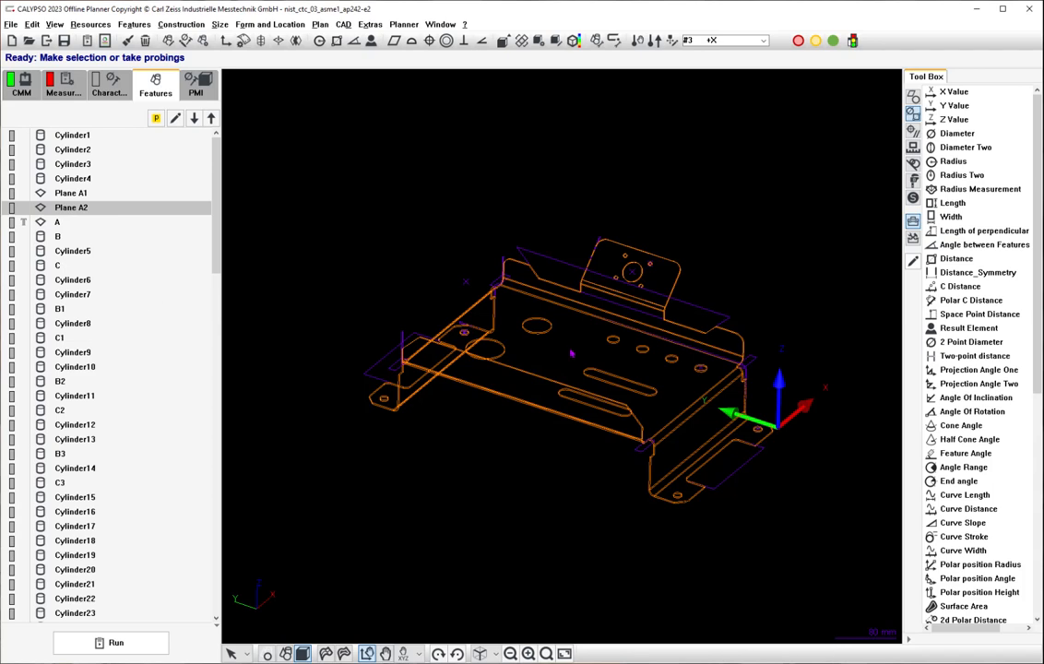
Display only the datum PMI on the bracket, without the tolerances, and select datums D and E together.
left_click(197, 95)
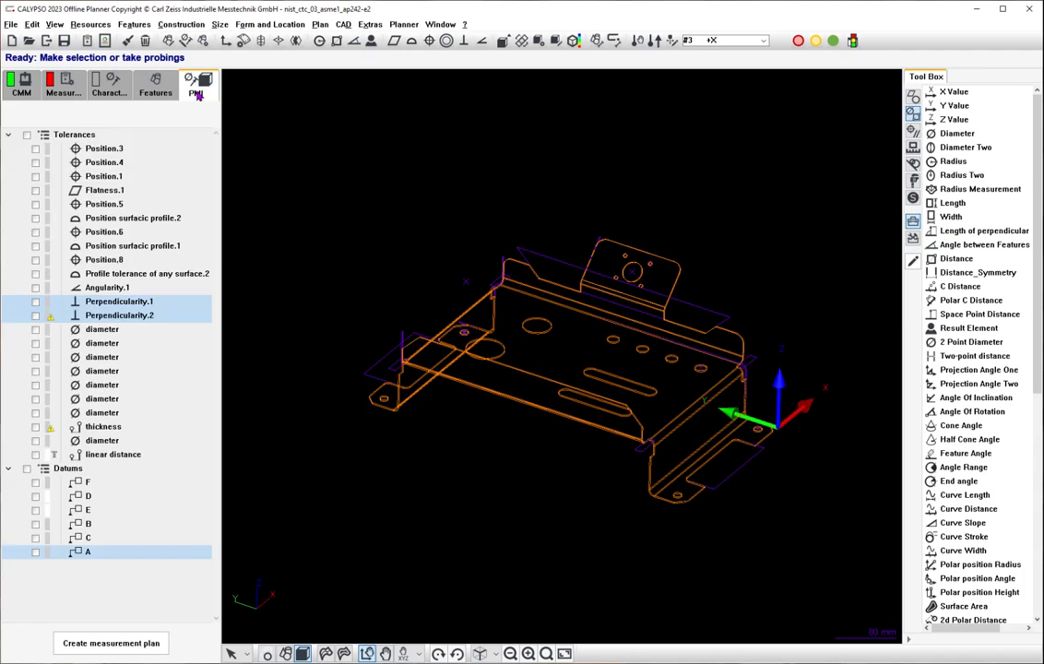
left_click(26, 135)
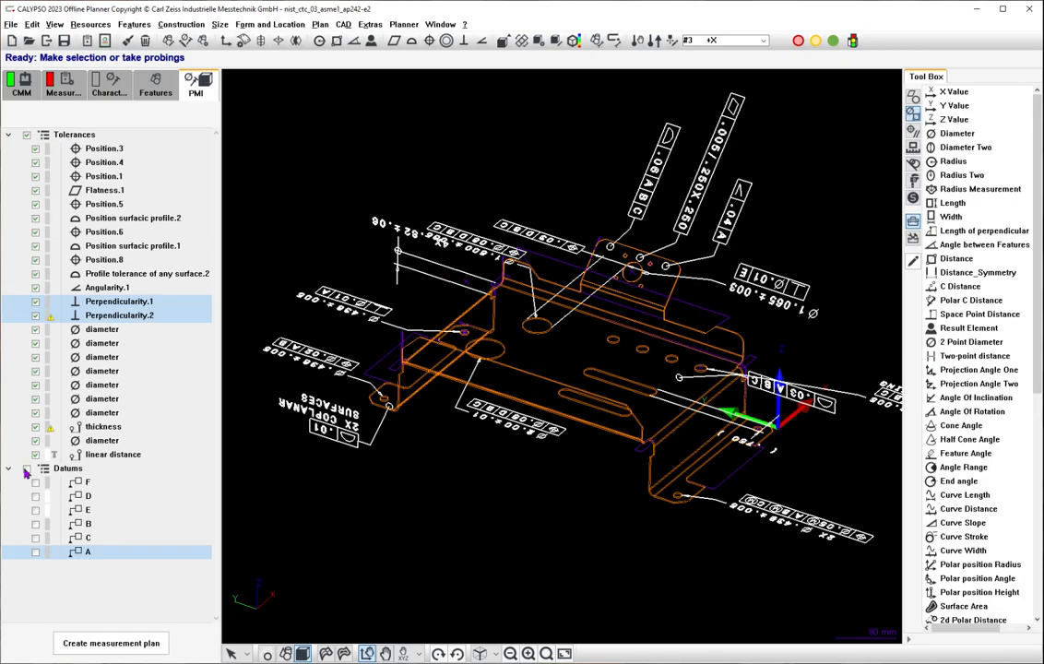
left_click(27, 136)
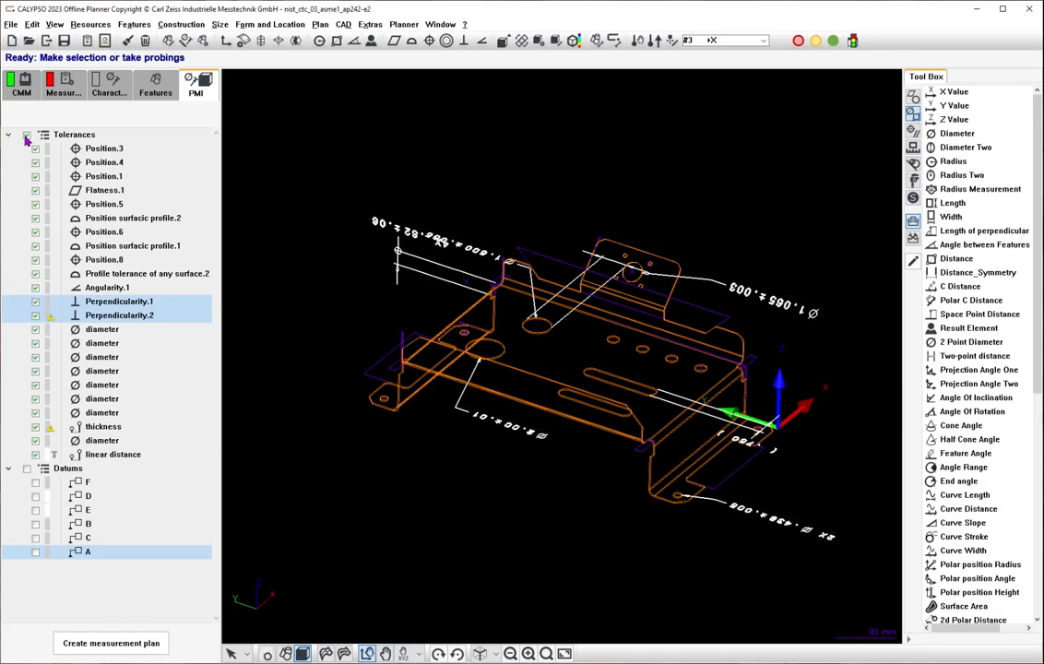
left_click(27, 470)
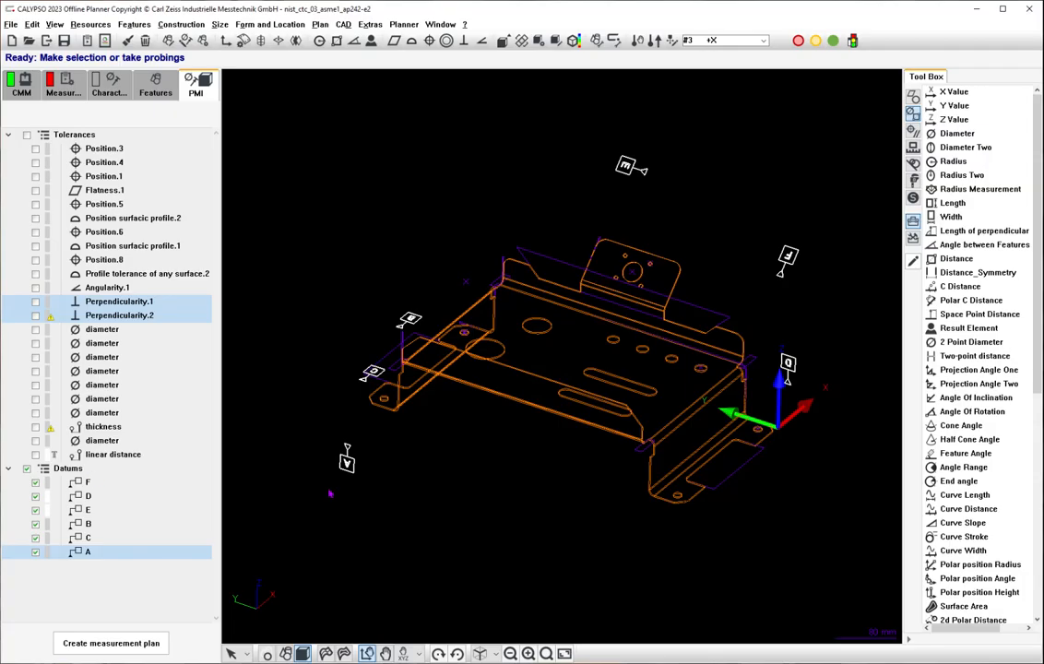
left_click_drag(330, 494, 383, 449)
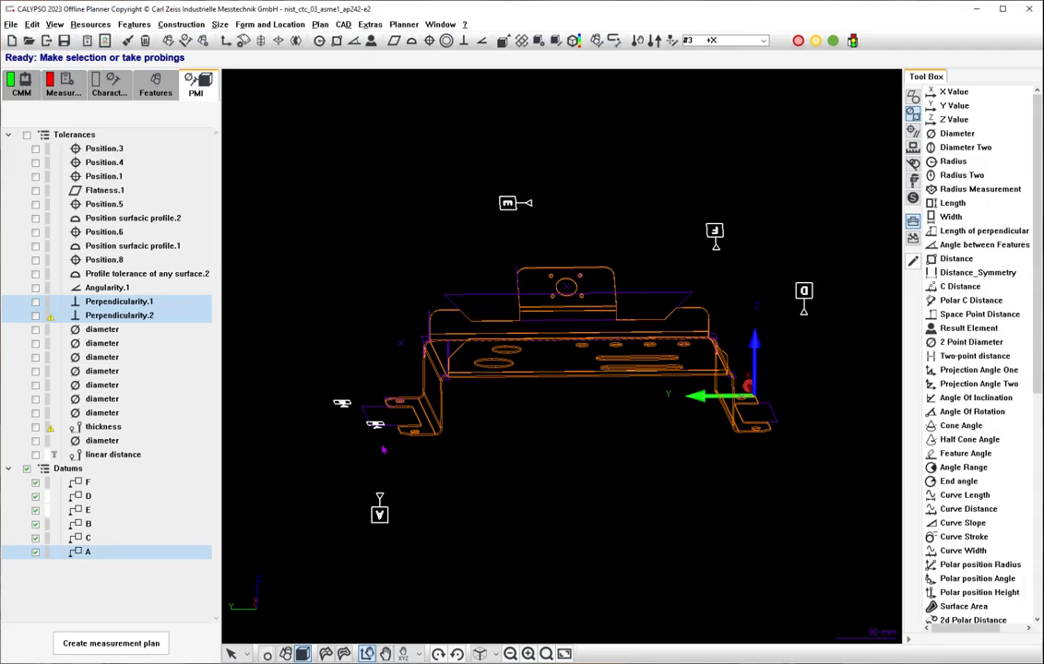
left_click(82, 498)
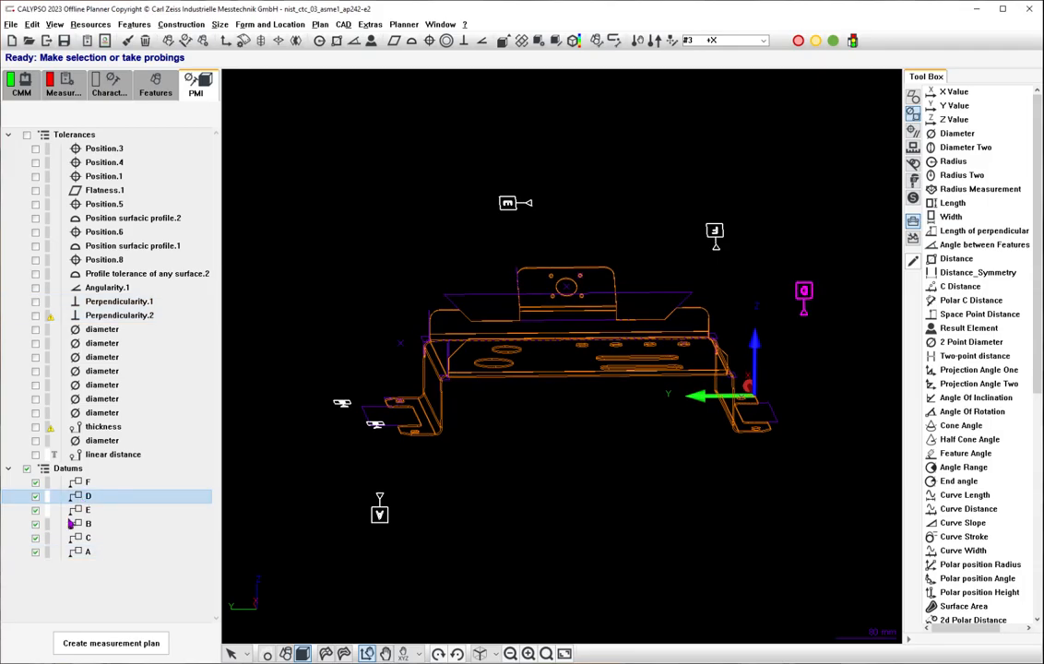
left_click(80, 510, "ctrl")
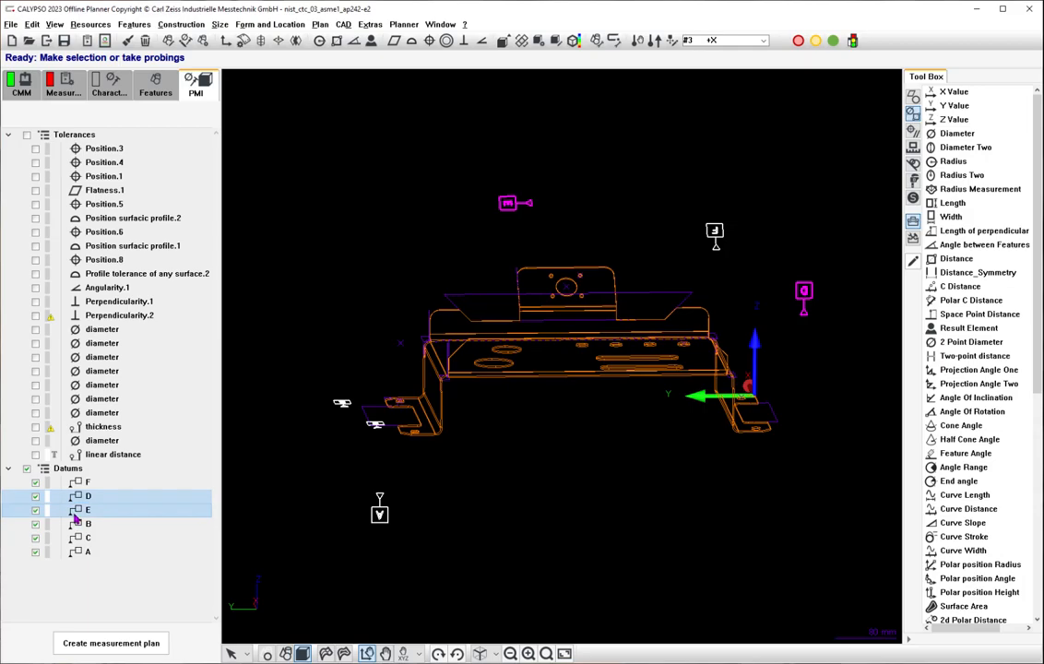
Show the bracket with shaded surfaces again and bring up the measurement plan's feature list.
right_click(90, 511)
left_click(107, 522)
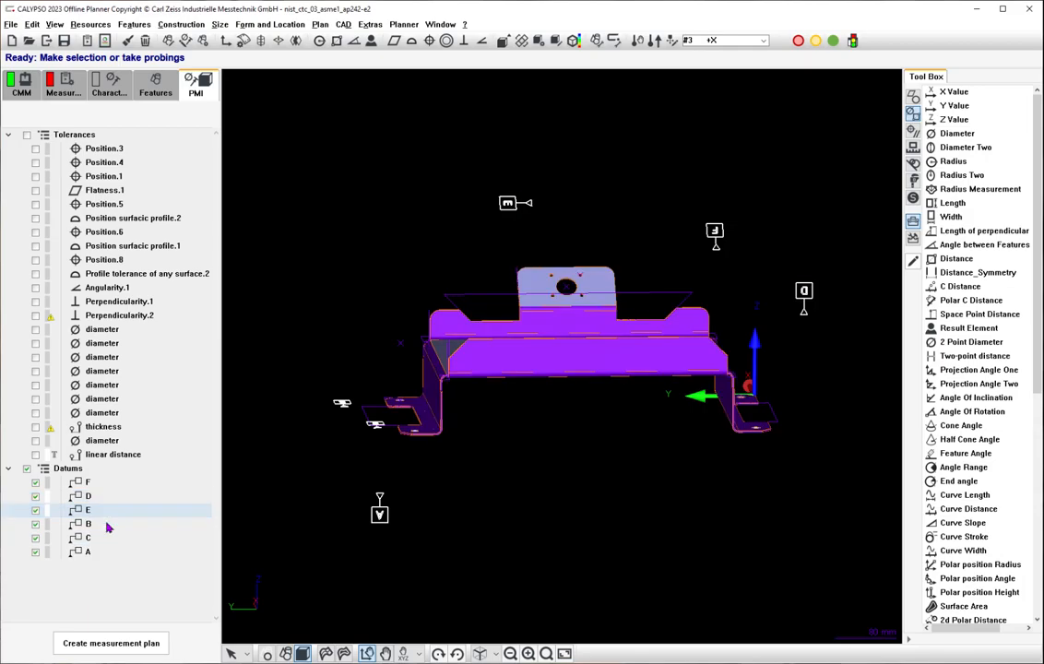
left_click(159, 93)
left_click_drag(214, 175, 228, 65)
left_click_drag(876, 498, 868, 342)
scroll(770, 513, "up", 3)
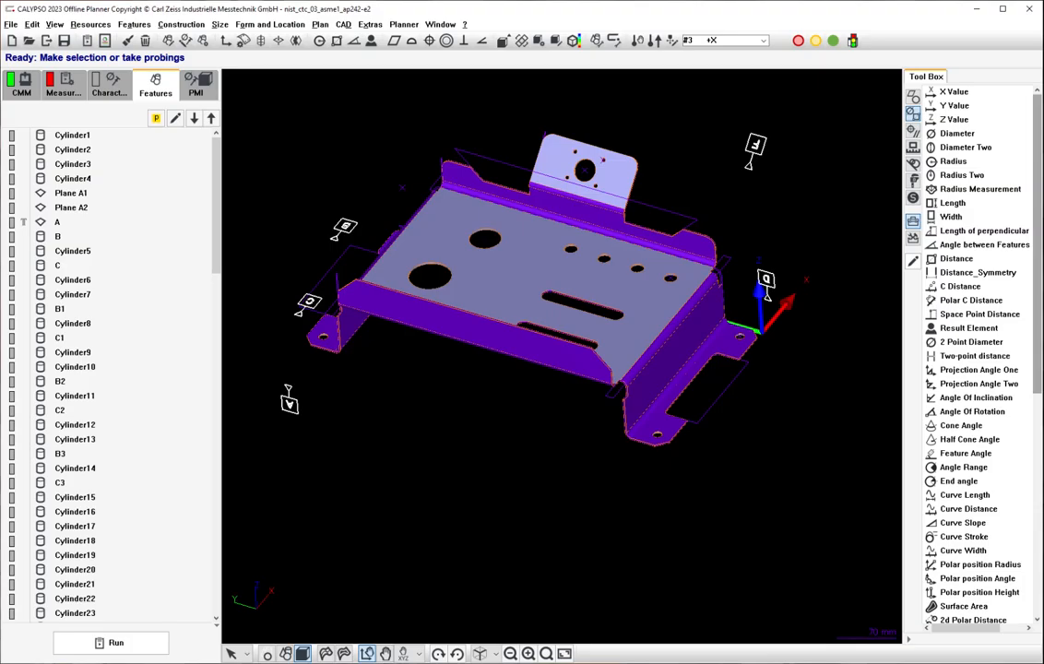
Look up the location of datum feature D in the NIST Test Model 3 PDF drawing.
key("alt+Tab")
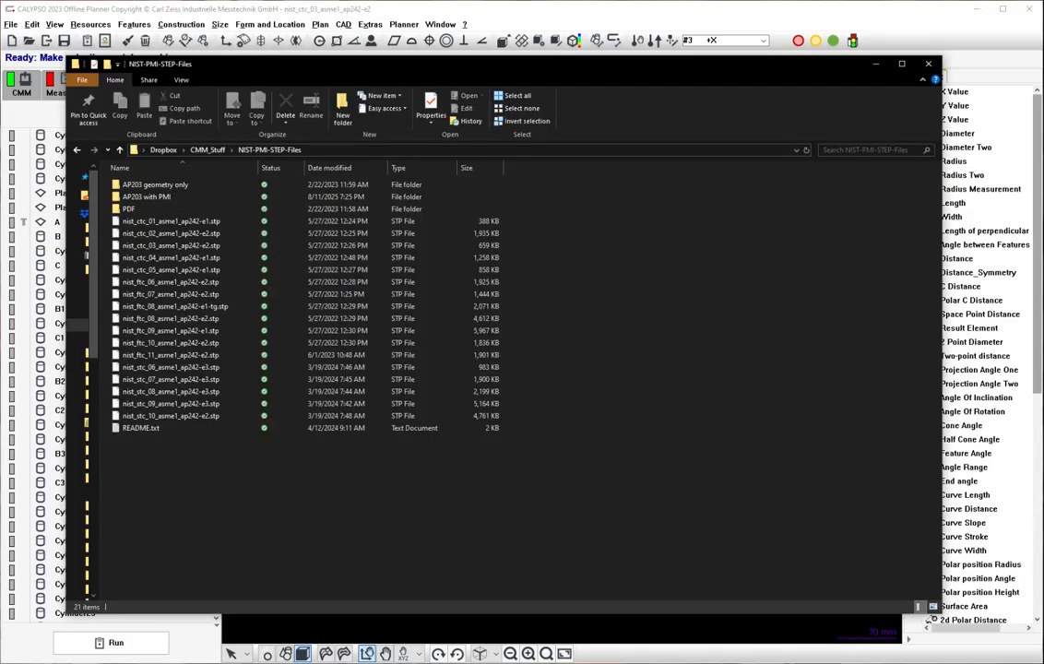
key("alt+Tab")
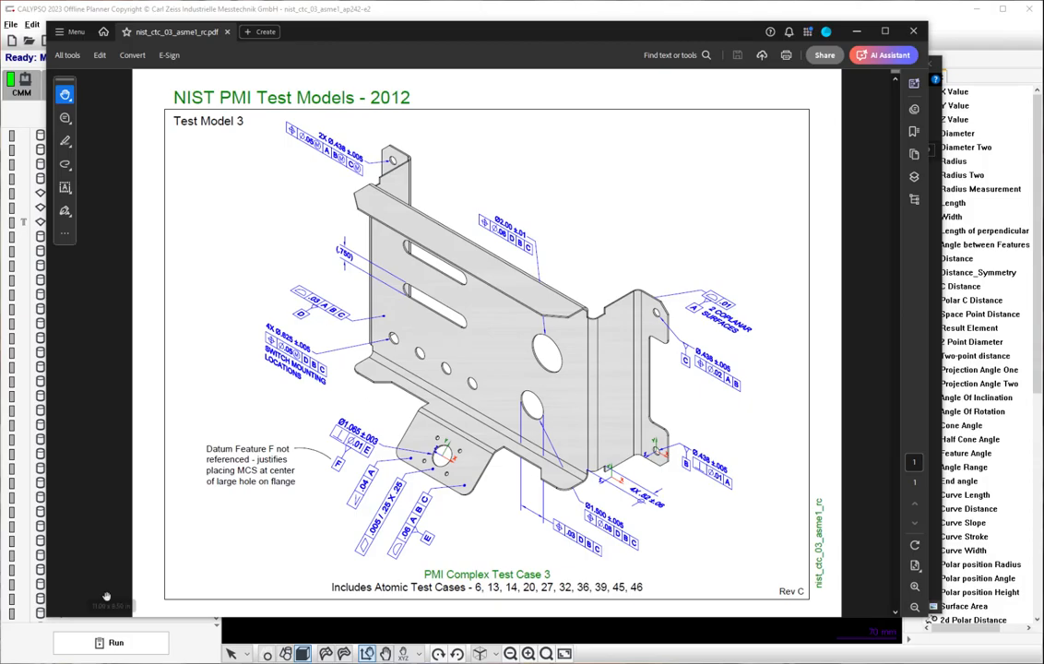
key("alt+Tab")
Rename the plane feature on the bracket's large flat face as D, matching the naming of datum features A, B and C.
middle_click_drag(430, 375, 565, 205)
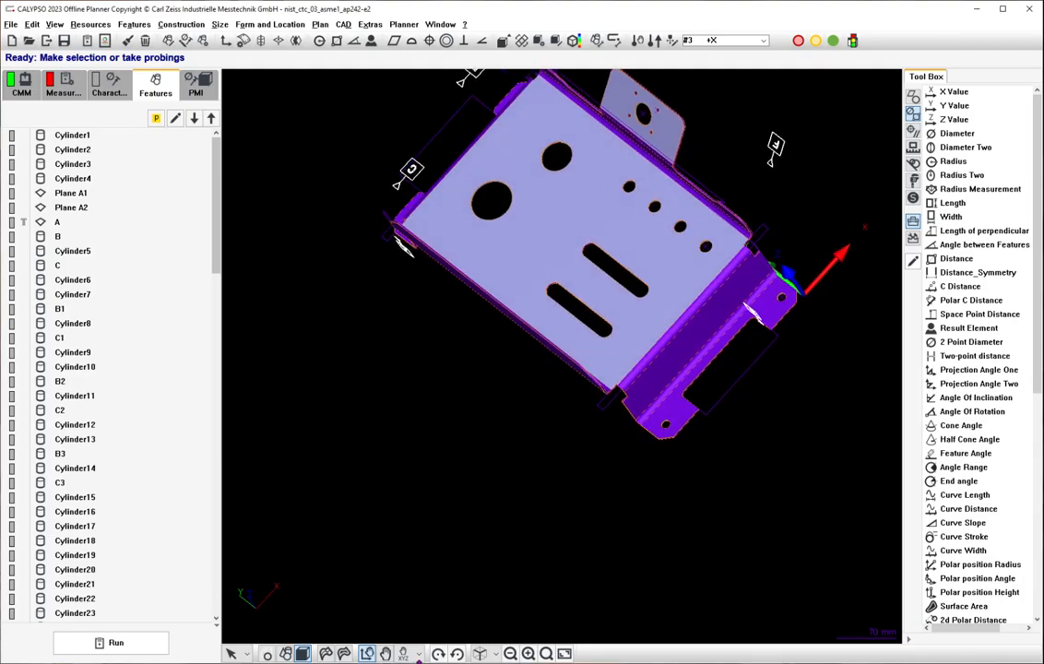
left_click(535, 234)
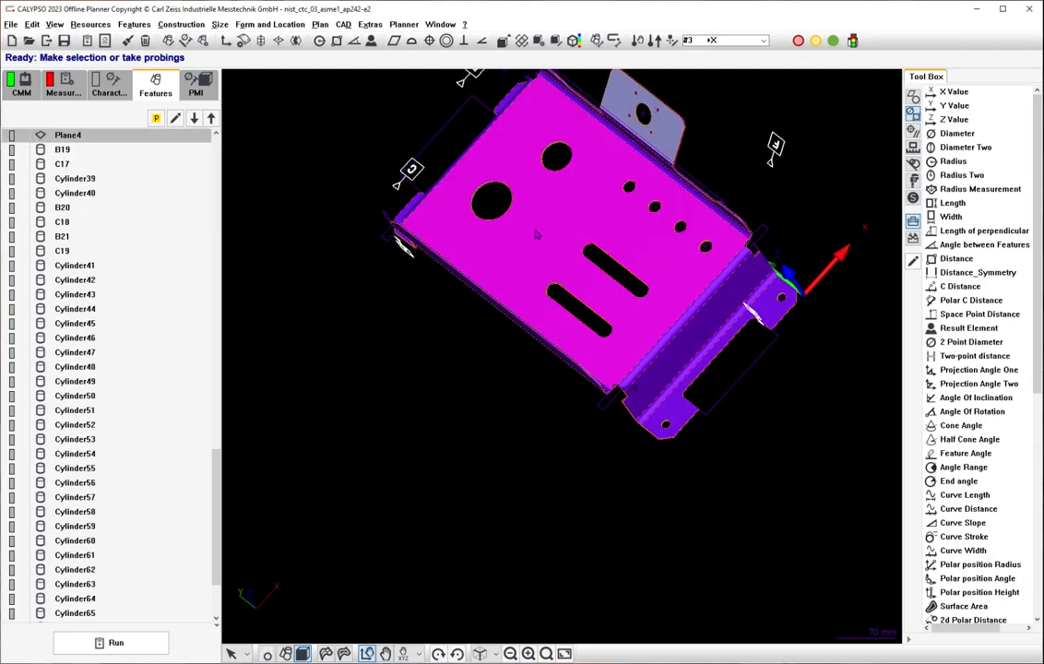
scroll(106, 171, "up", 2)
double_click(97, 238)
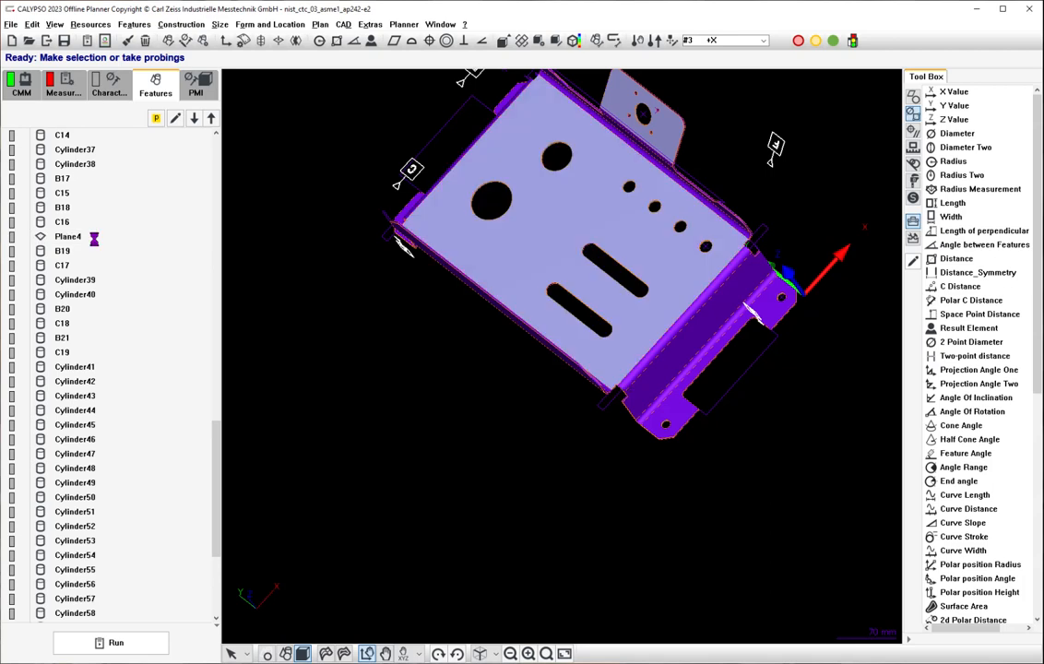
left_click(81, 159)
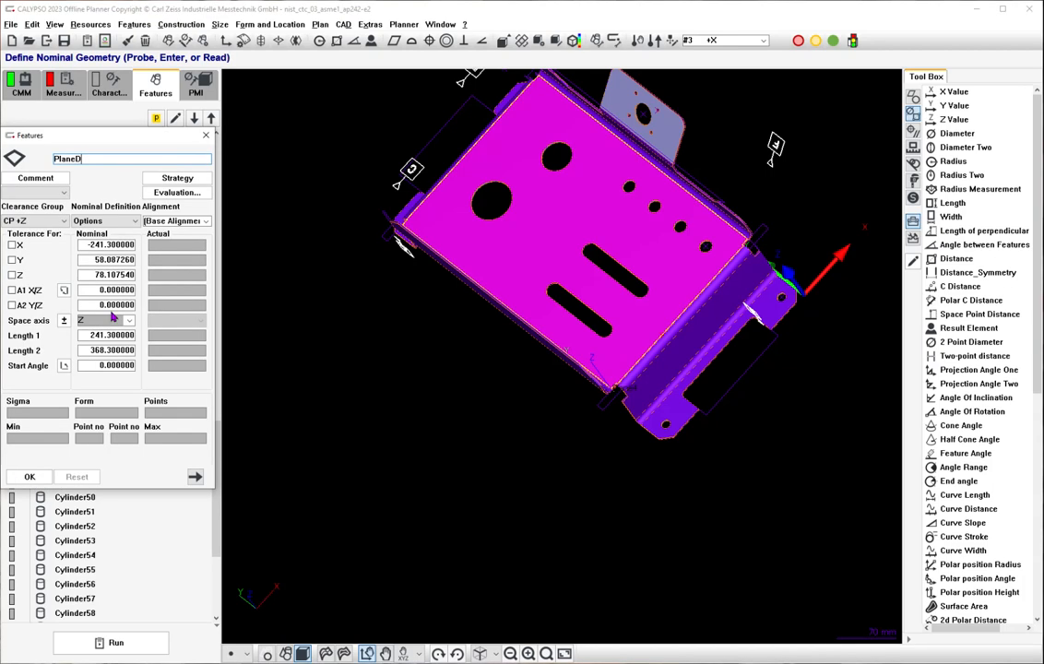
left_click_drag(141, 141, 386, 137)
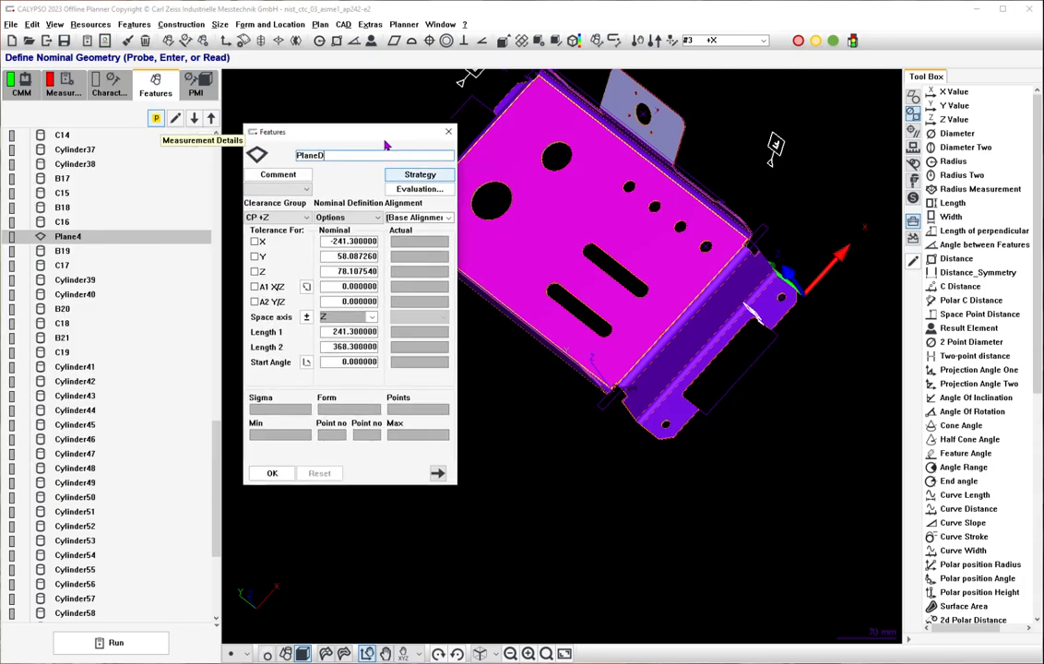
scroll(159, 227, "up", 2)
scroll(154, 184, "up", 11)
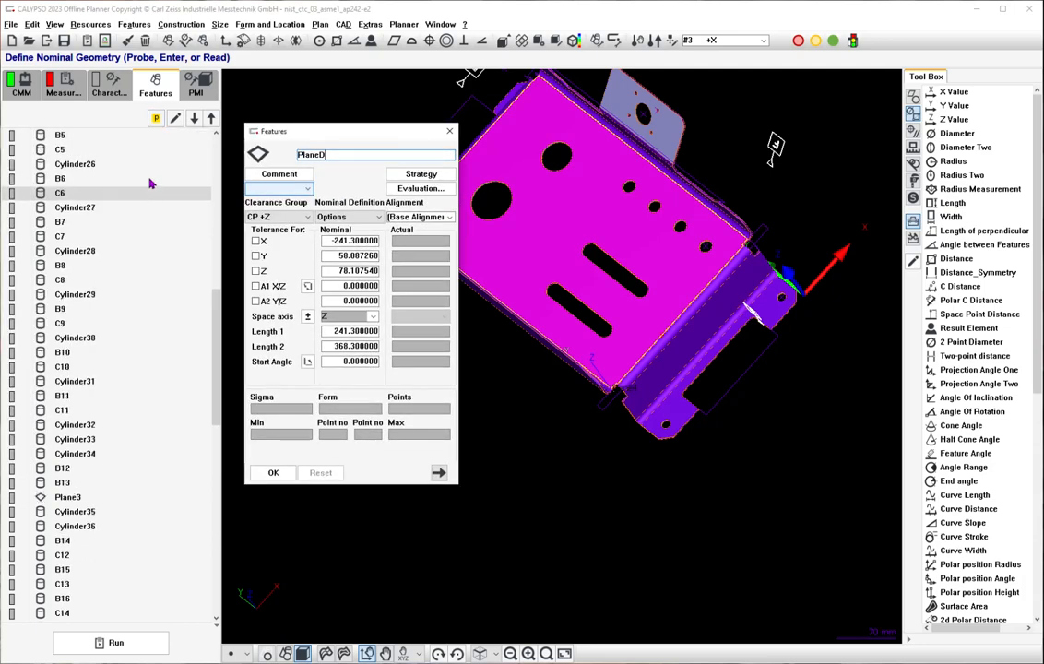
scroll(150, 184, "up", 10)
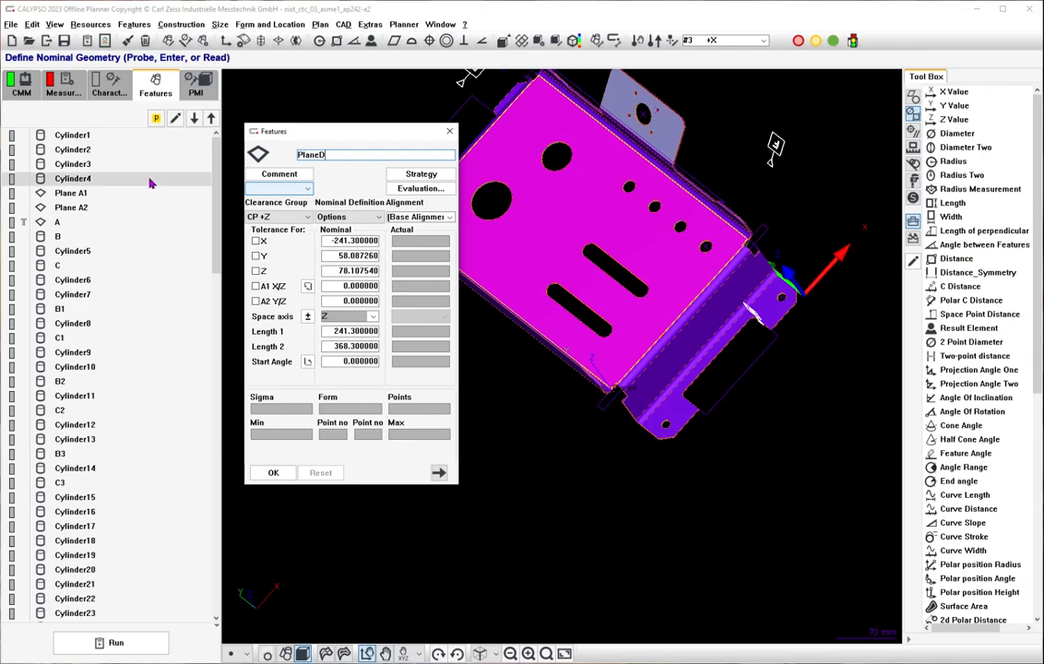
left_click(317, 133)
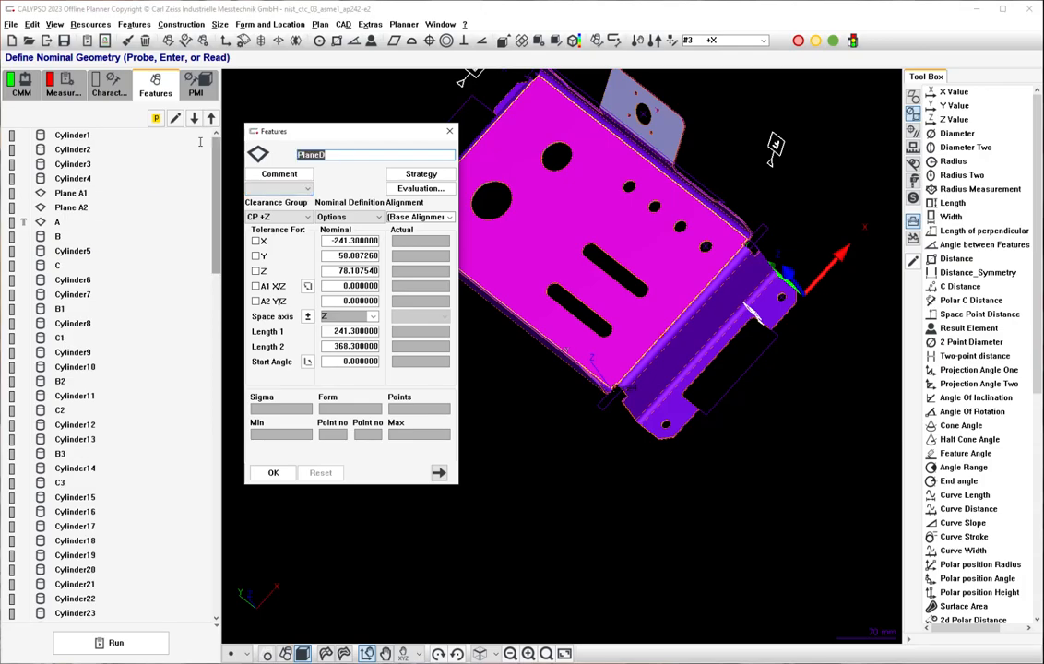
type("D")
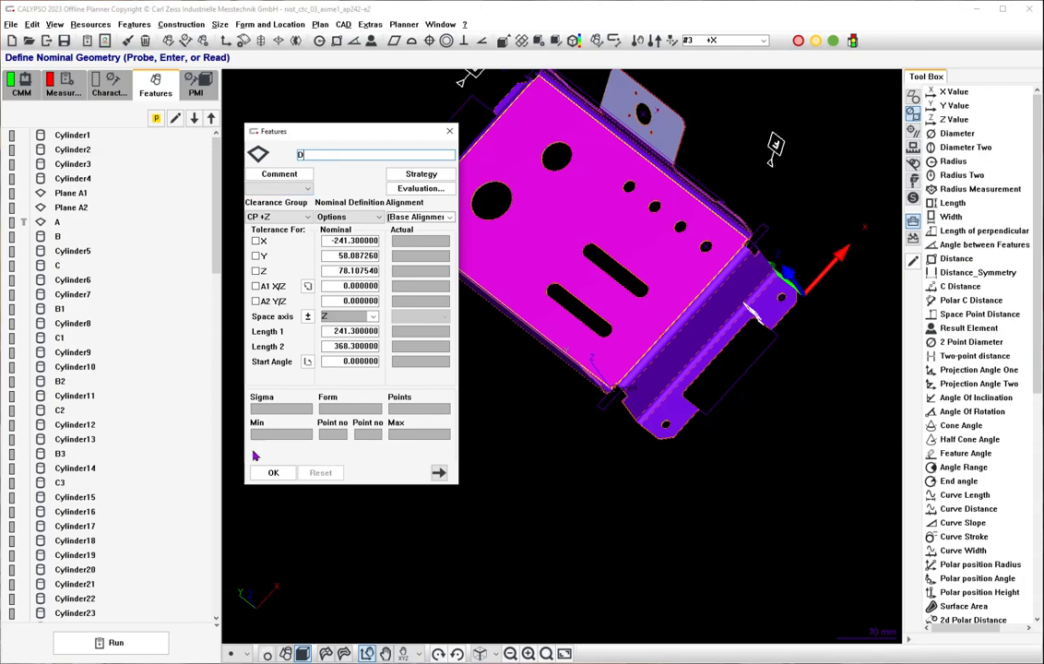
left_click(273, 473)
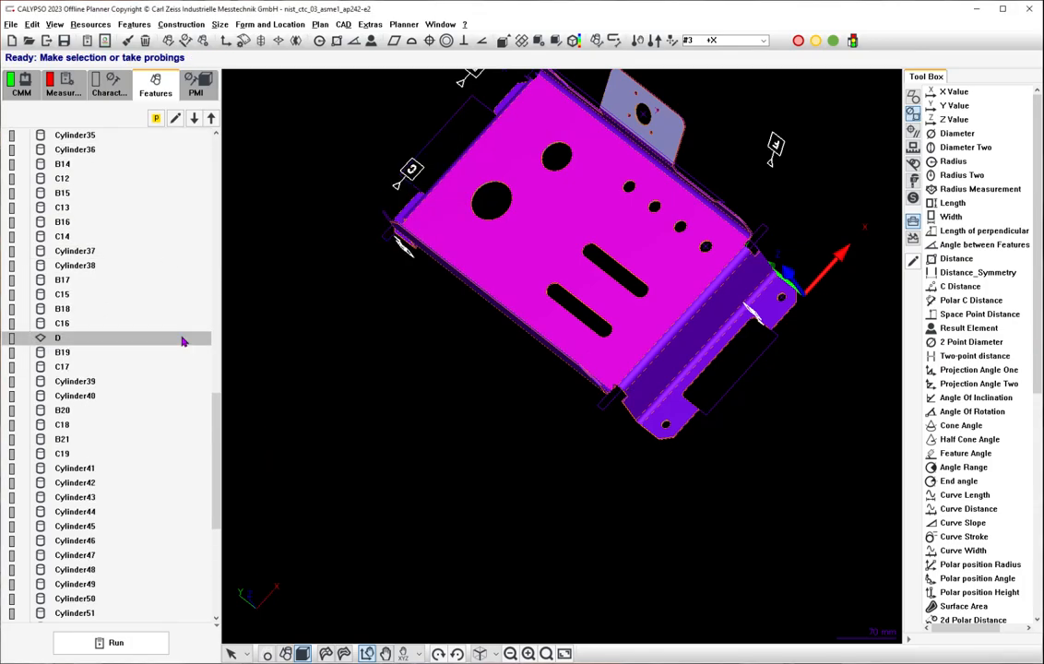
Assign plane D as the primary datum of the Perpendicularity,2 and Perpendicularity,2 1 characteristics.
left_click(109, 83)
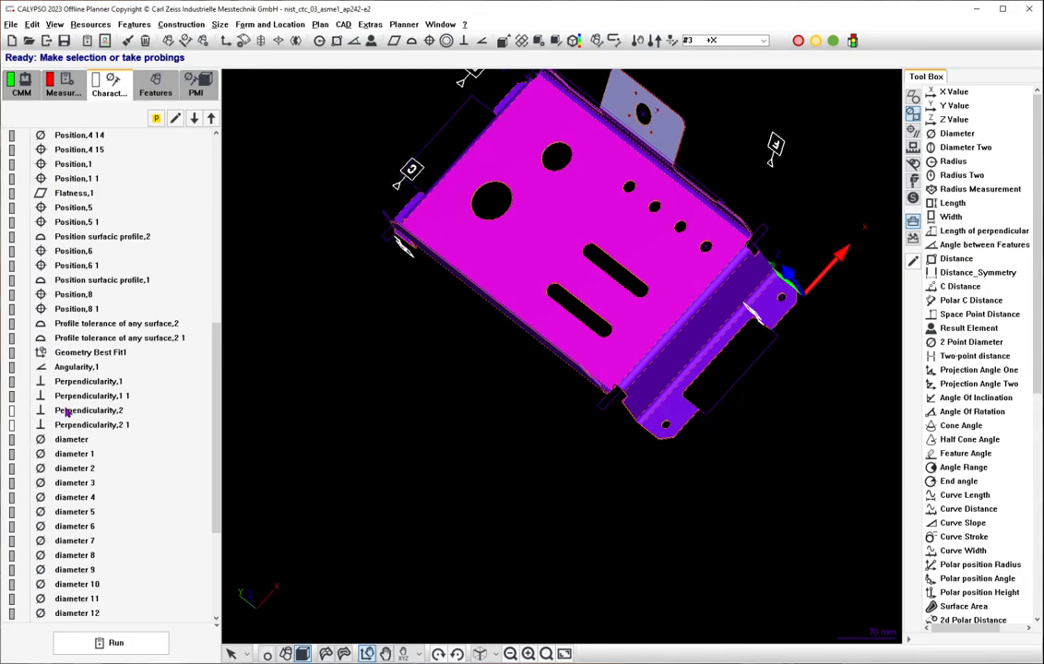
double_click(61, 367)
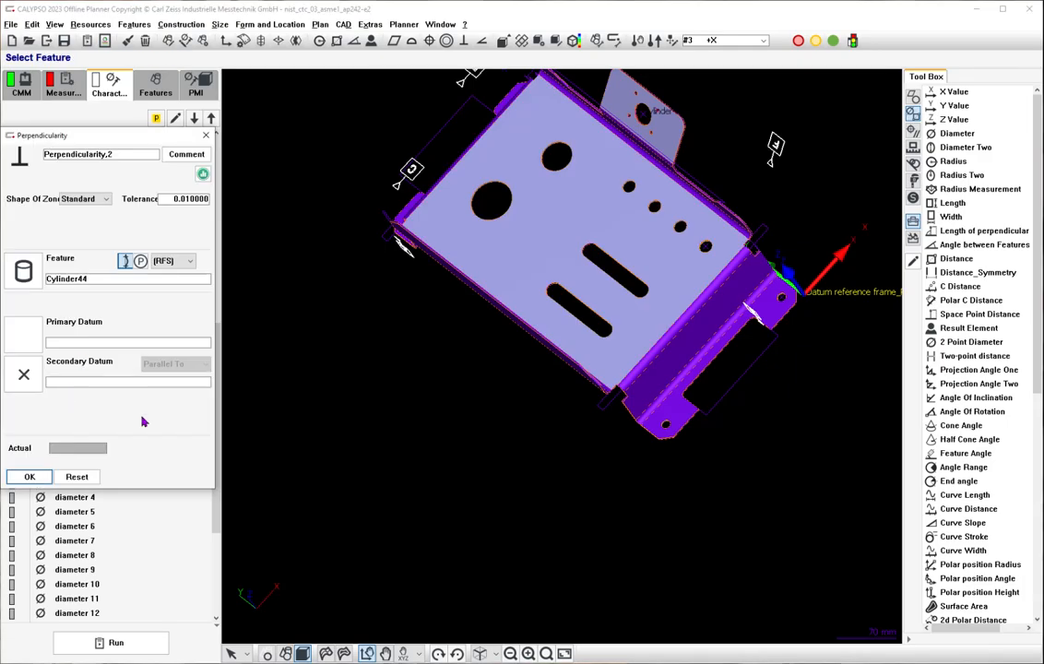
left_click(511, 223)
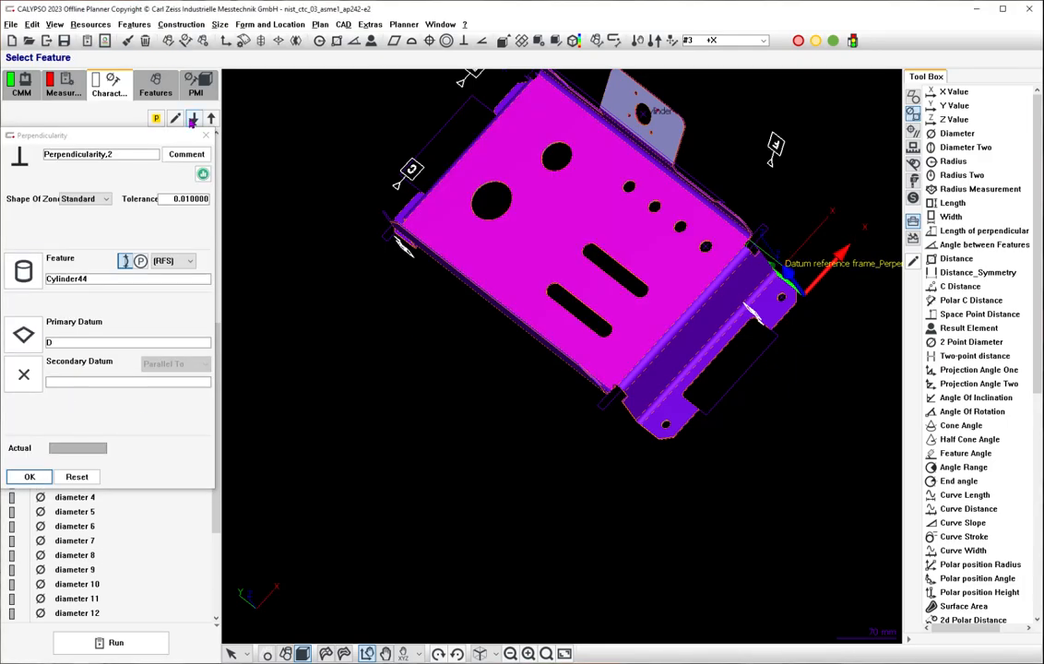
left_click(193, 119)
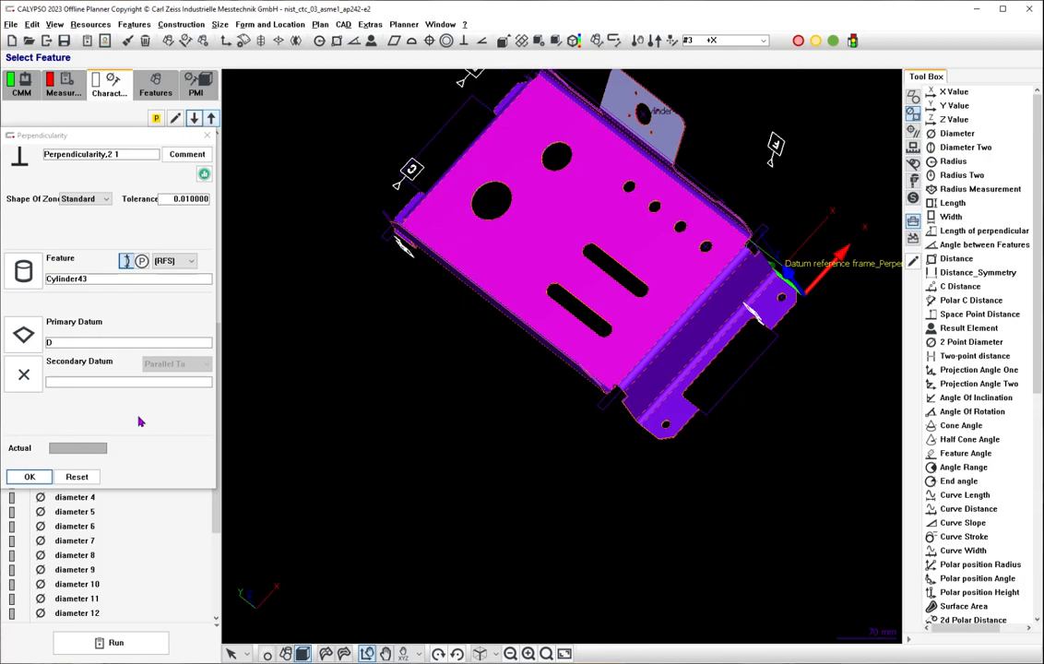
left_click(30, 476)
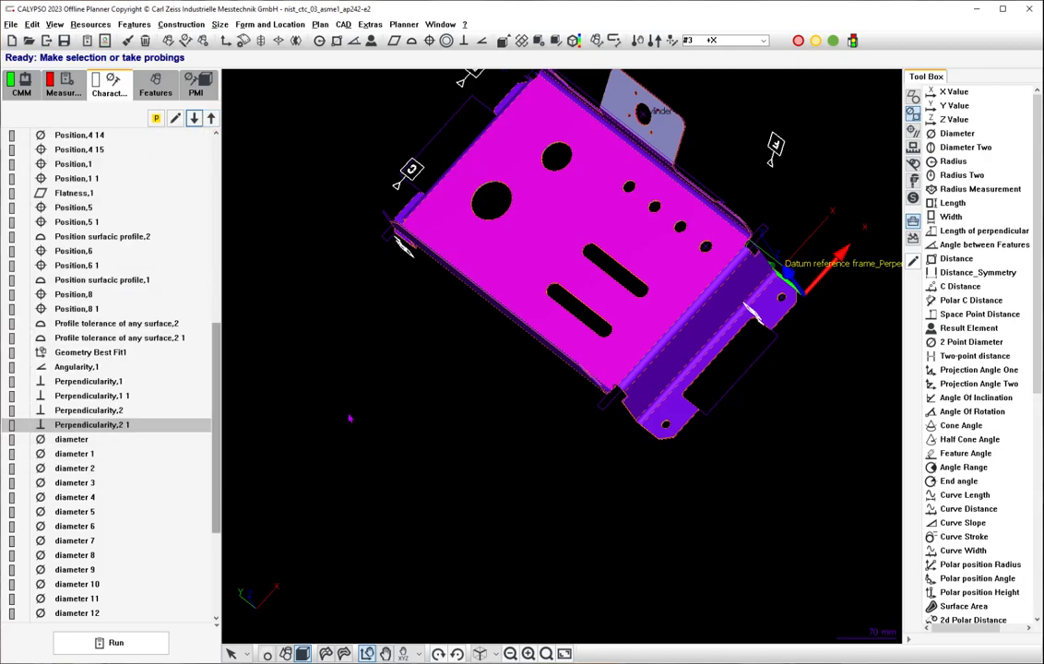
Open the thickness characteristic and check its dimension callout in the NIST PDF drawing.
middle_click_drag(362, 416, 407, 334)
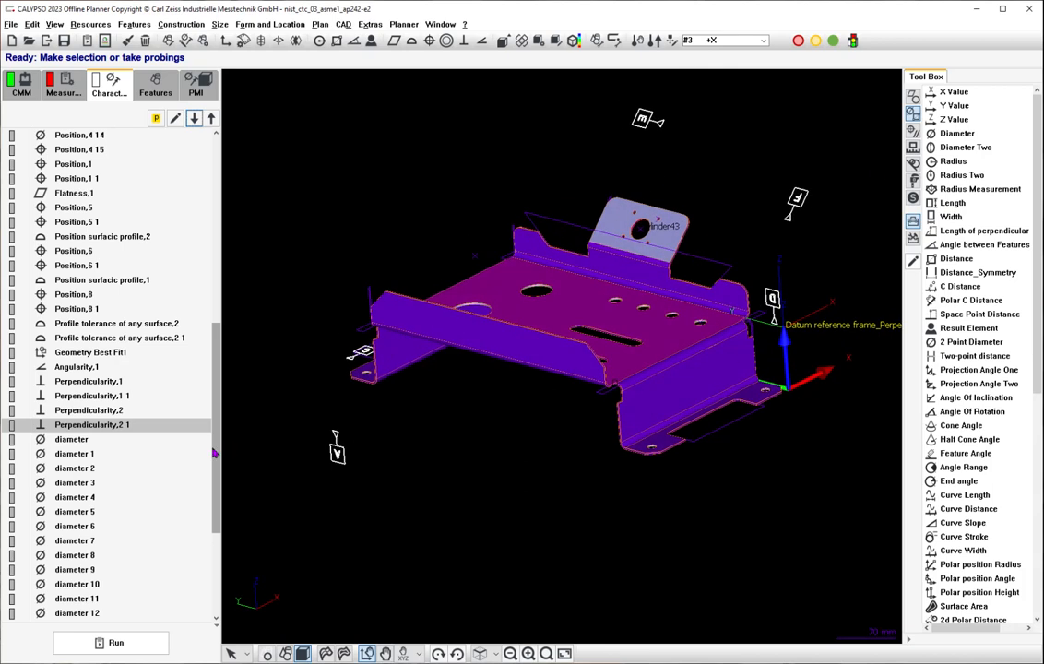
scroll(136, 605, "down", 4)
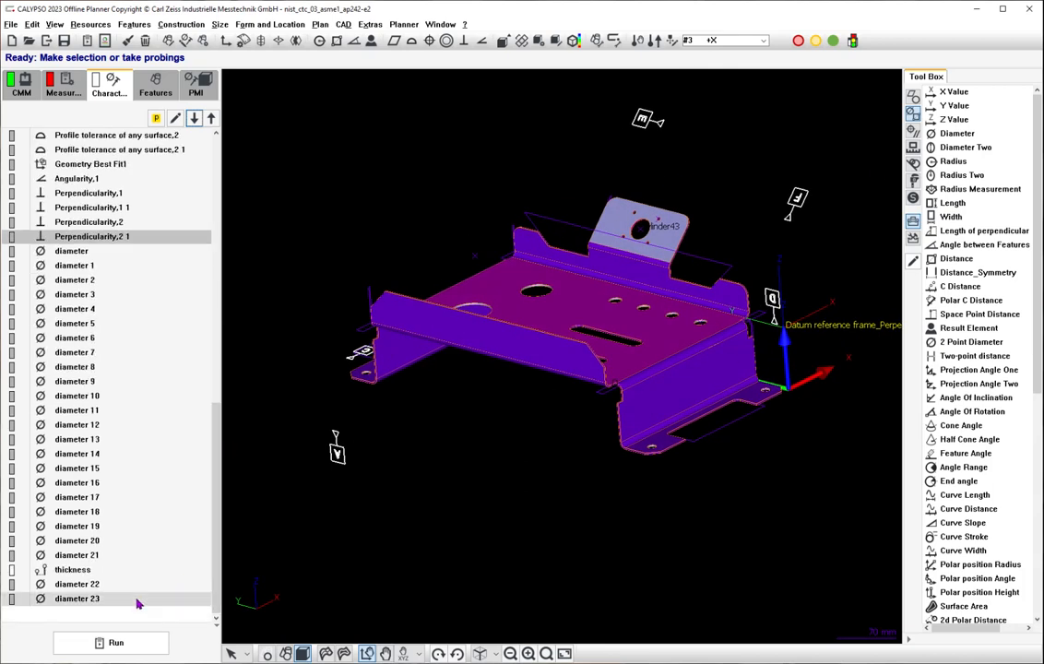
double_click(111, 571)
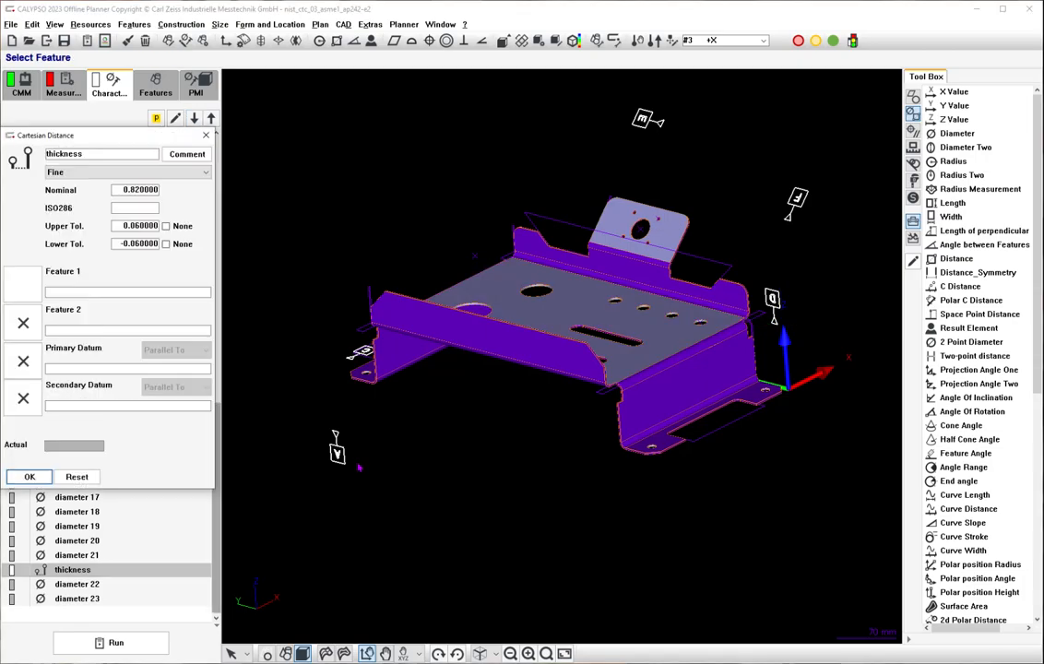
mouse_move(420, 488)
middle_mouse_down()
mouse_move(429, 518)
mouse_move(431, 506)
middle_mouse_up()
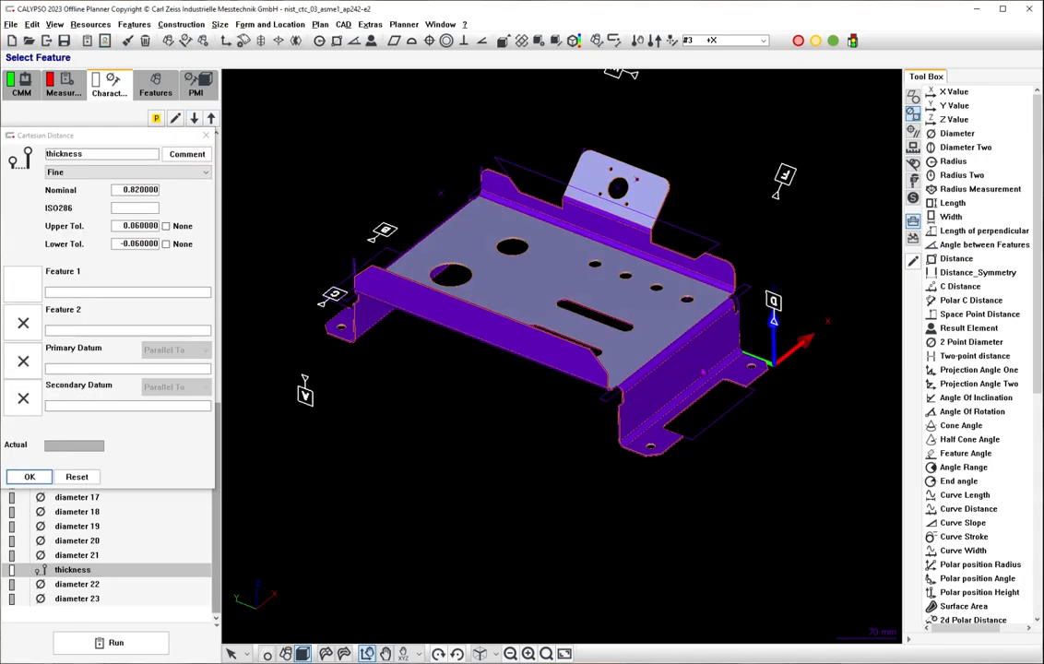
key("alt+Tab")
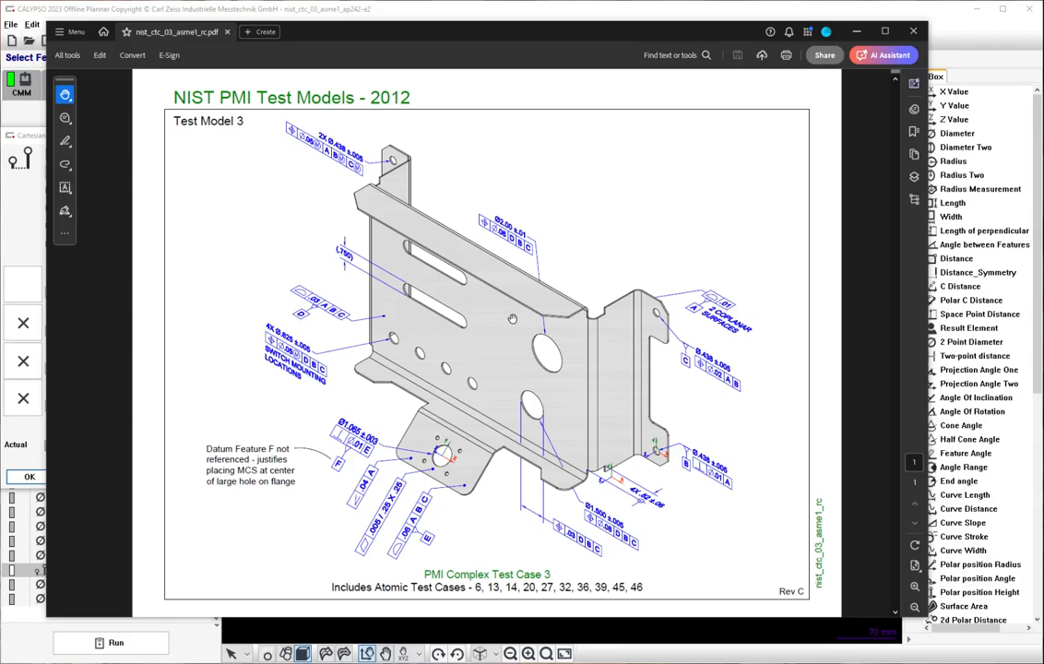
left_click(39, 244)
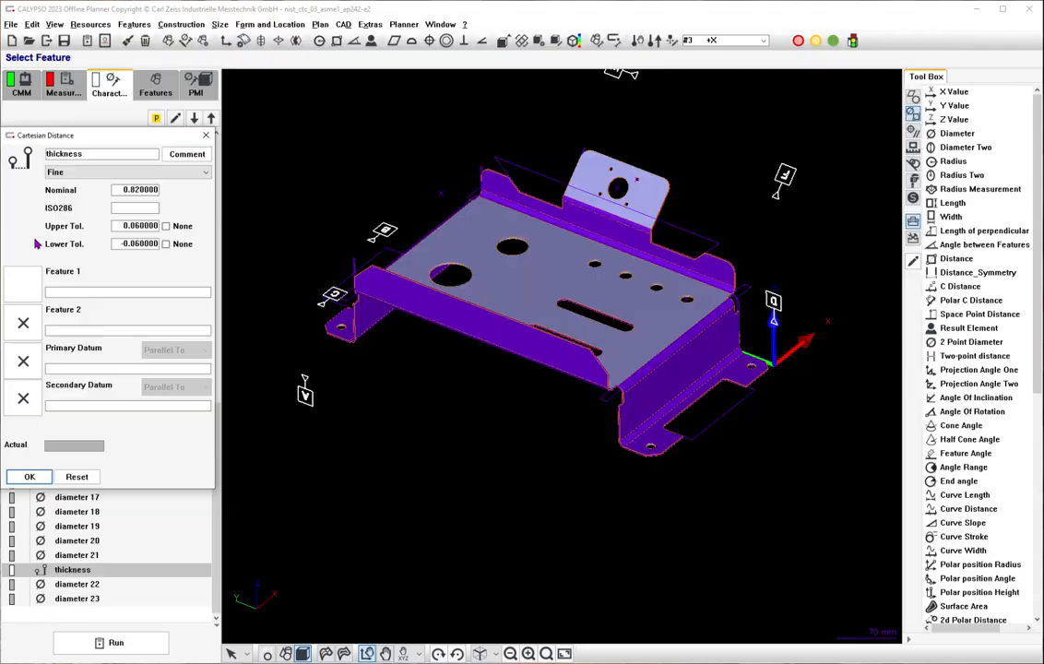
Set the CAD selection mode to Define a Space Point for the thickness characteristic.
left_click(237, 655)
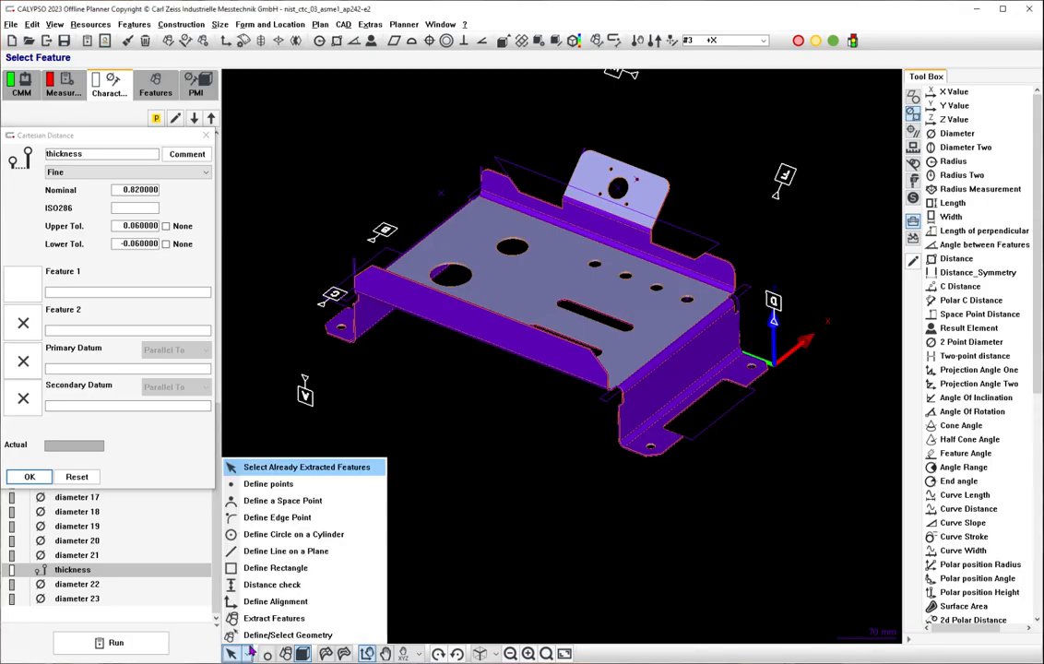
left_click(295, 504)
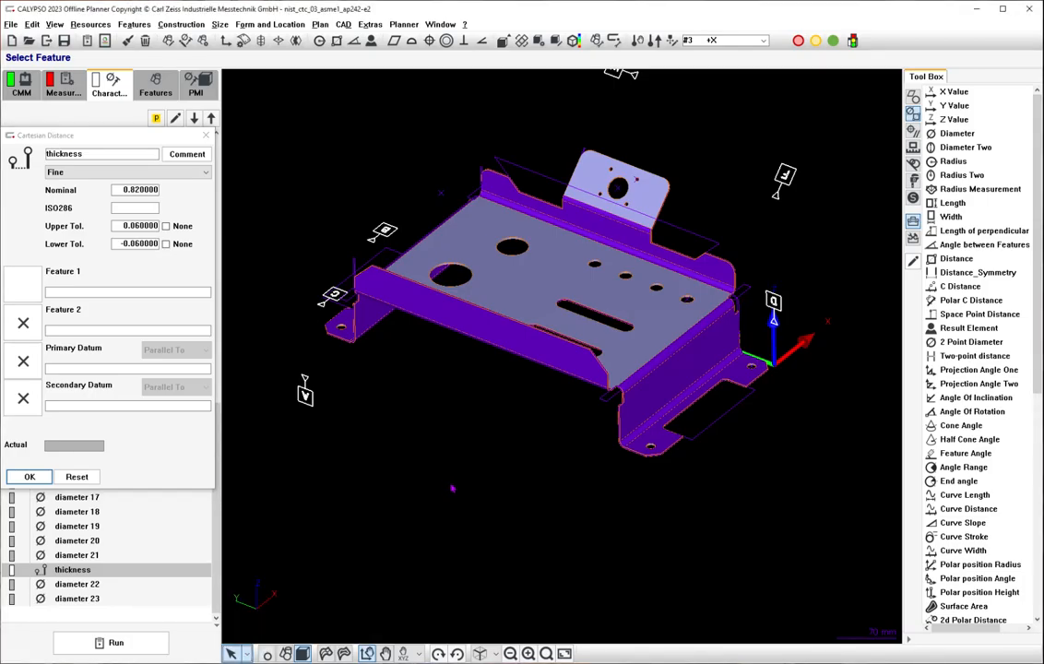
left_click_drag(452, 487, 483, 461)
left_click(247, 653)
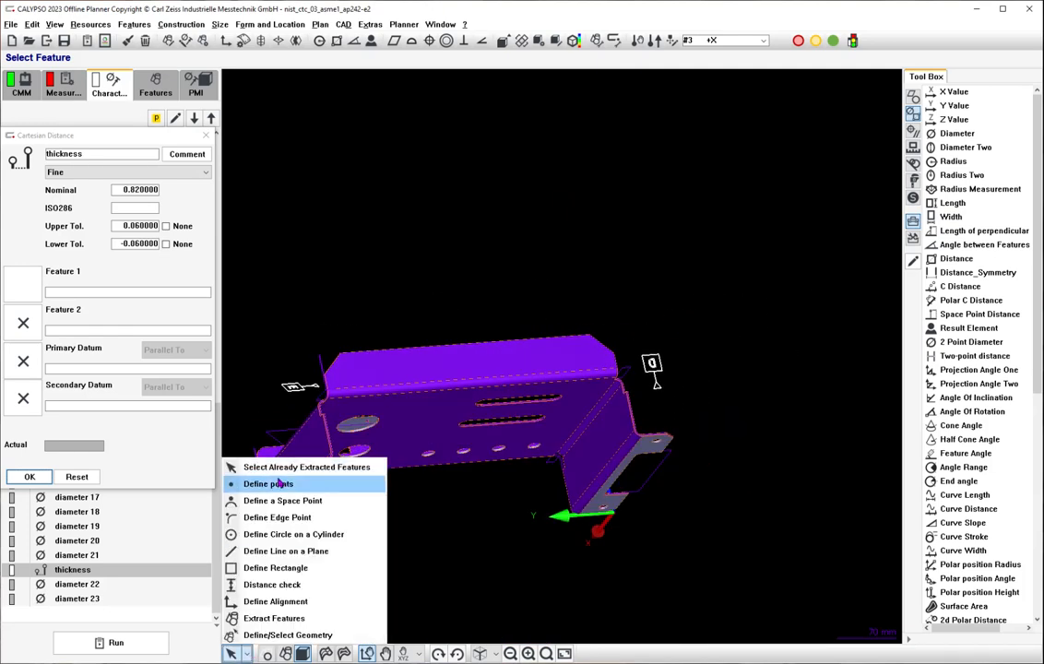
left_click(297, 500)
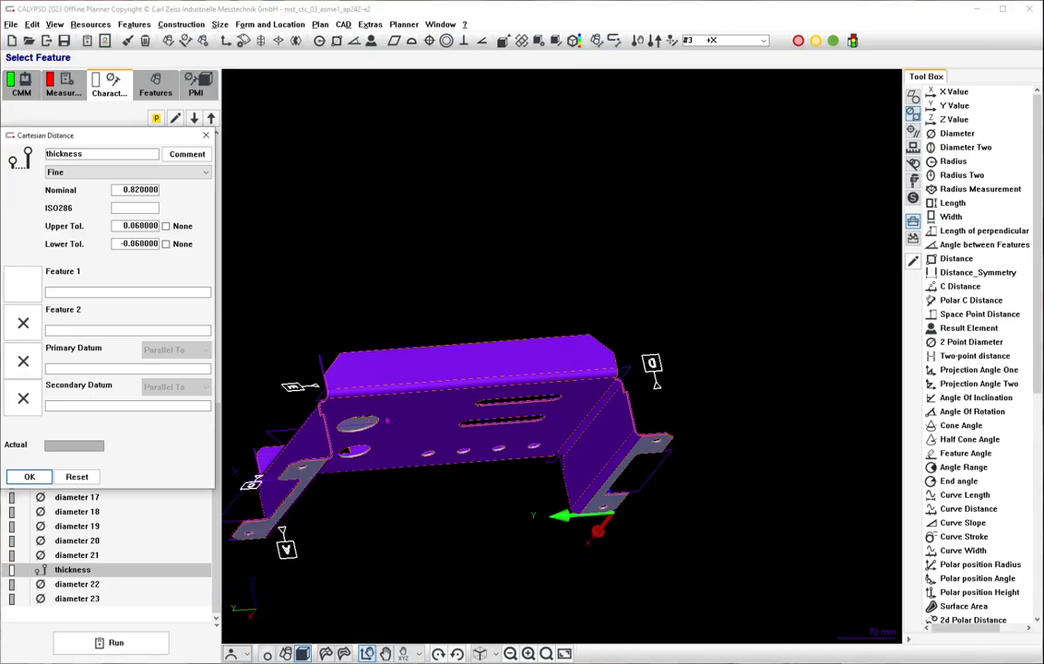
Try to define the thickness with space points on opposite faces of the bracket's main plate, and reset the characteristic.
left_click(437, 412)
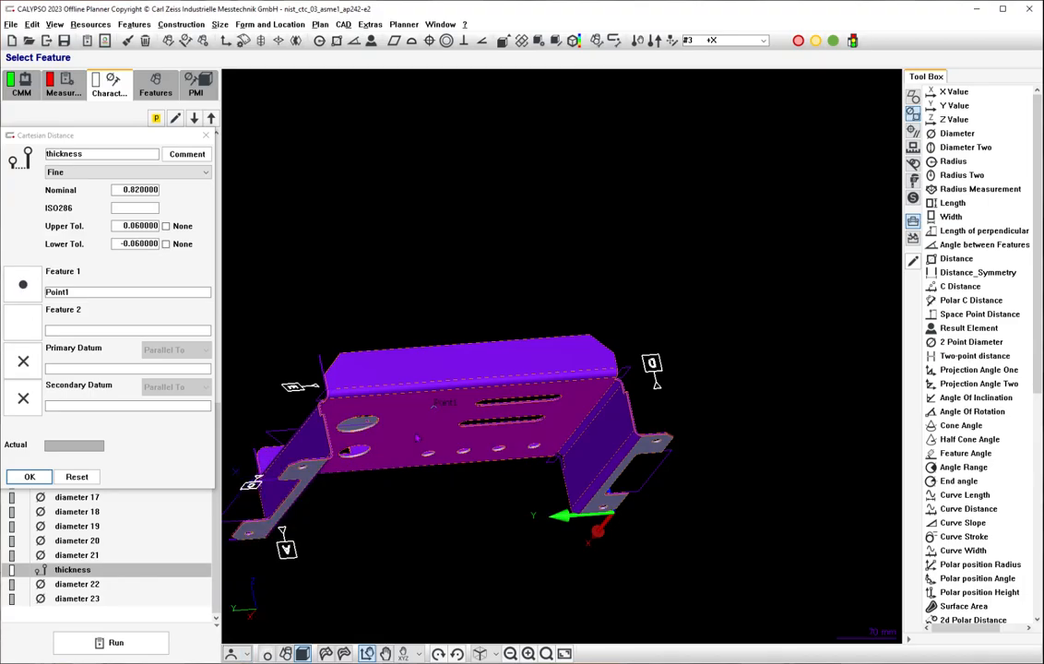
left_click_drag(416, 436, 455, 576)
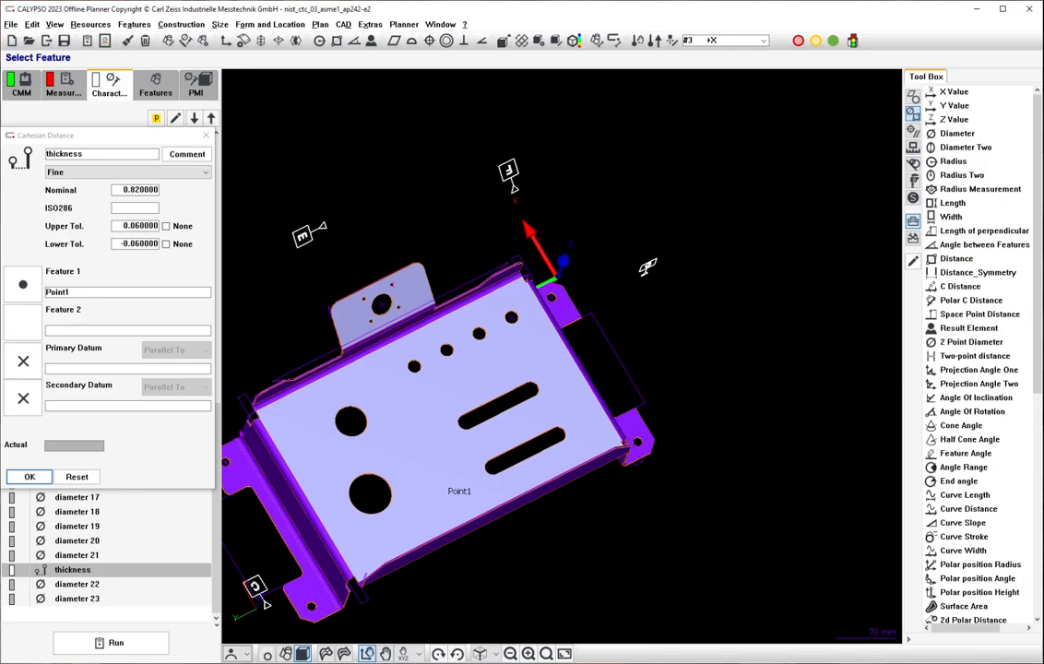
left_click(447, 486)
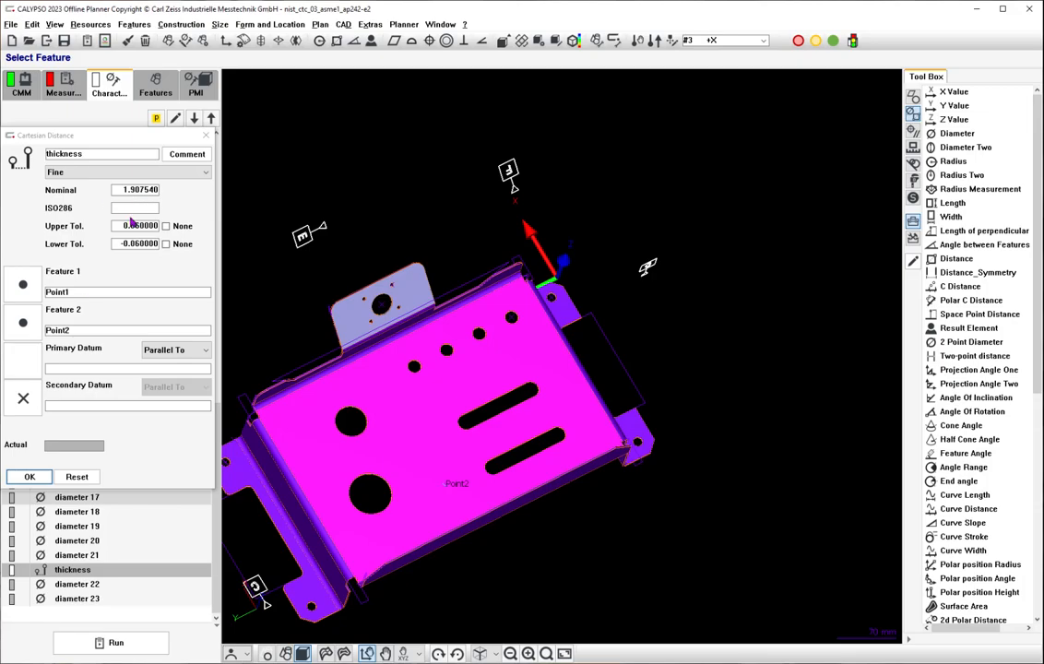
left_click_drag(425, 552, 615, 548)
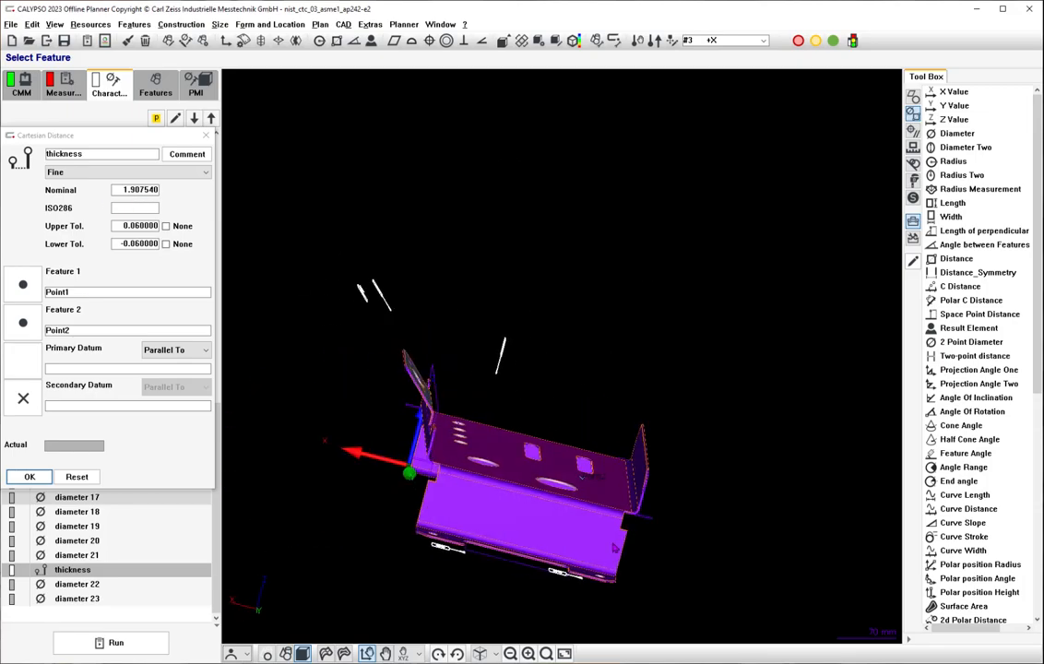
left_click(95, 477)
Define the thickness characteristic with space points on opposite faces of the bracket's long, straight side flange, and accept it.
left_click_drag(674, 366, 690, 533)
left_click(696, 497)
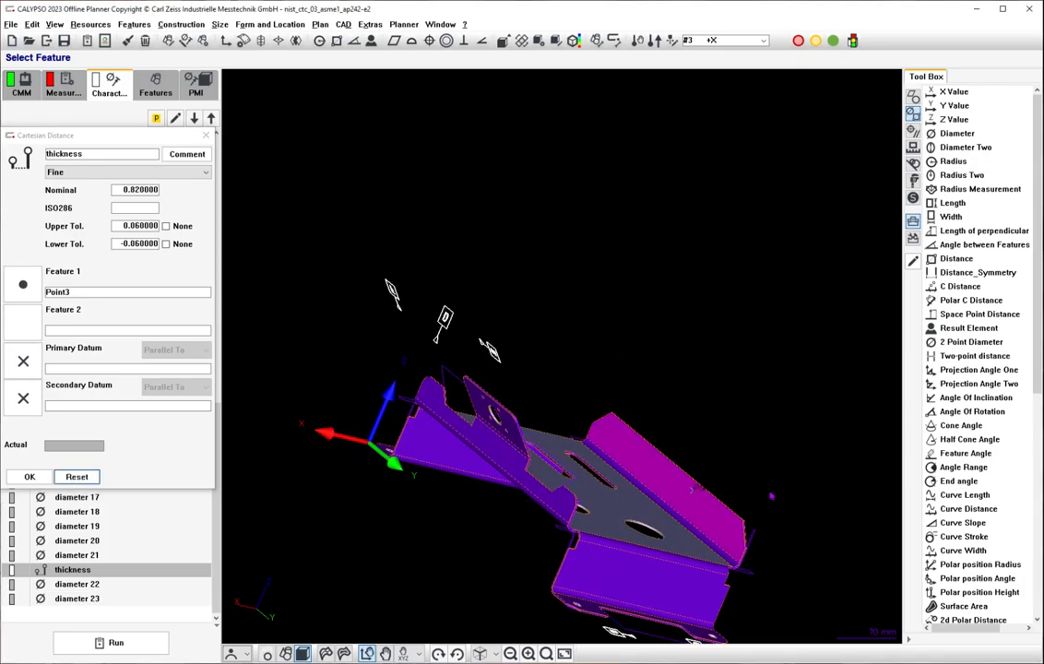
left_click_drag(775, 496, 516, 482)
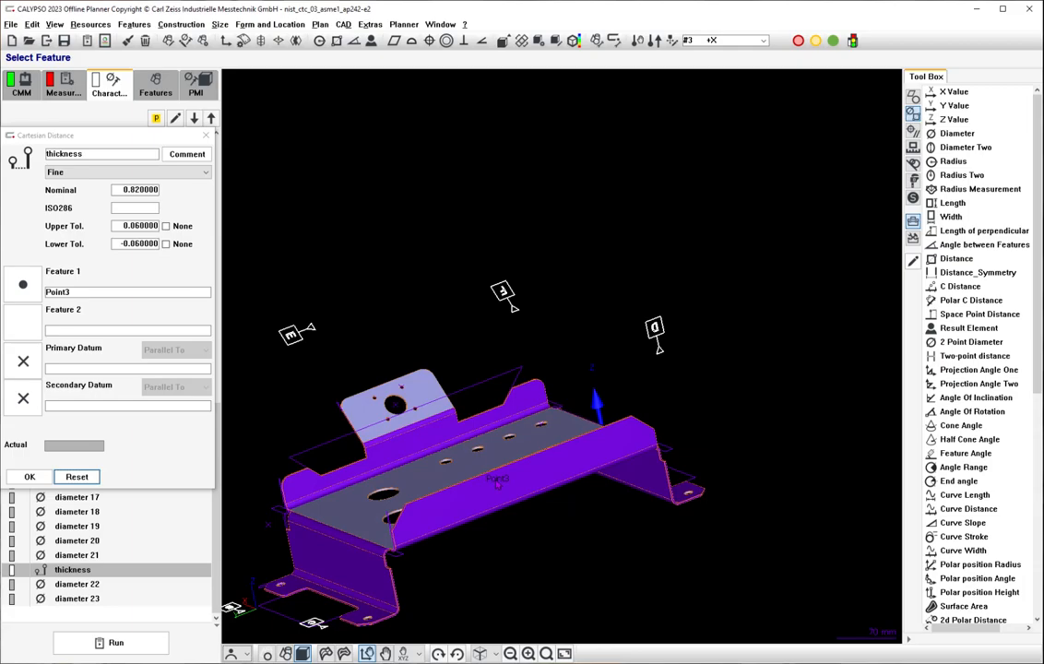
left_click(498, 480)
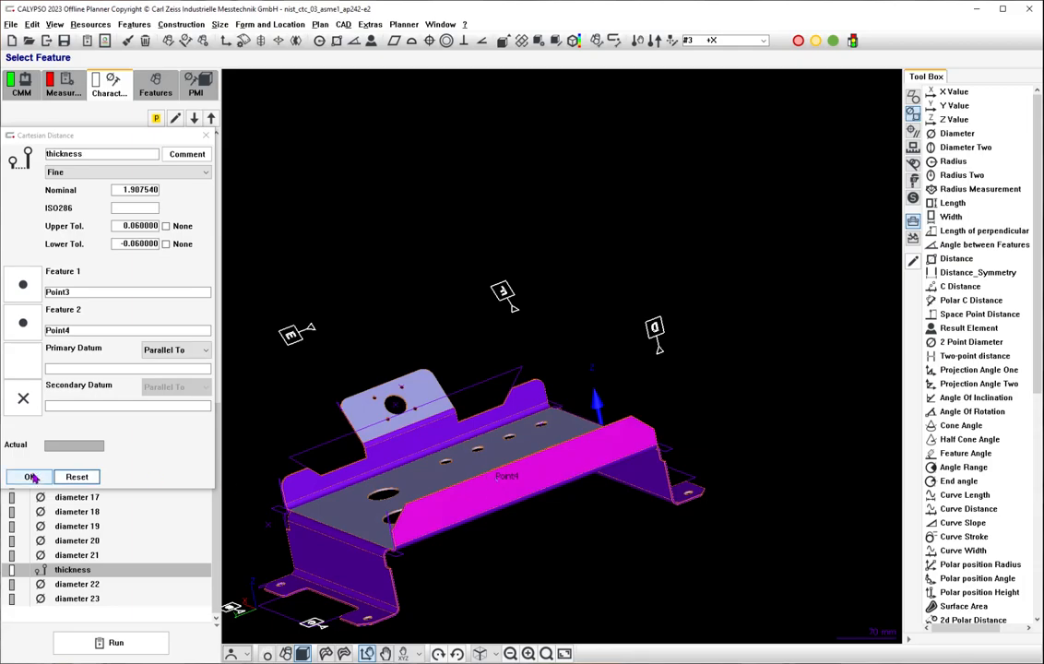
left_click(34, 477)
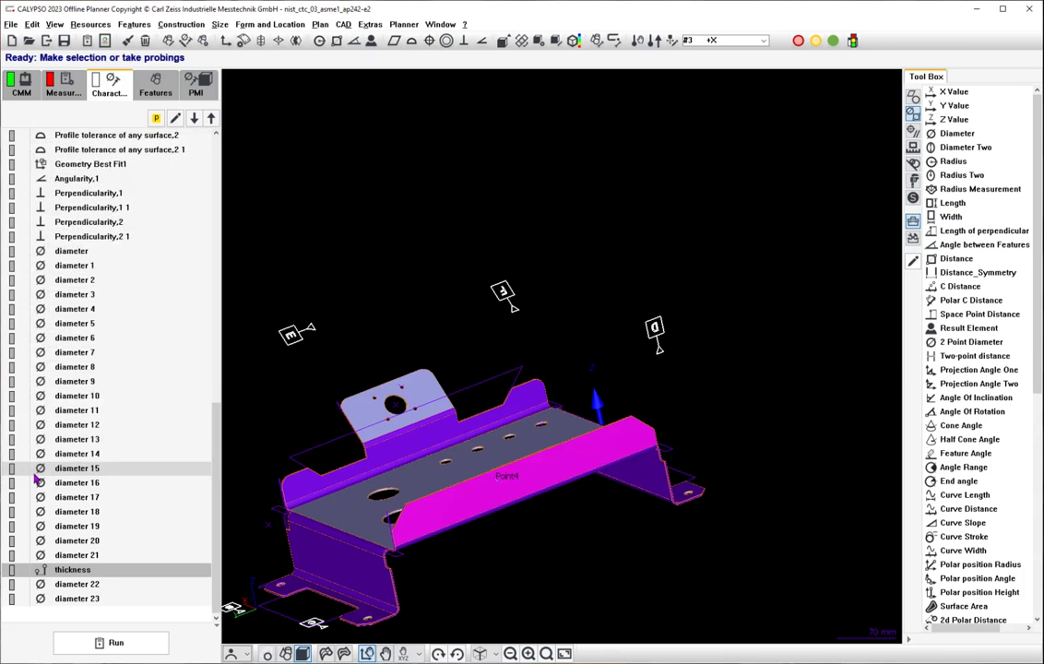
left_click_drag(450, 308, 471, 323)
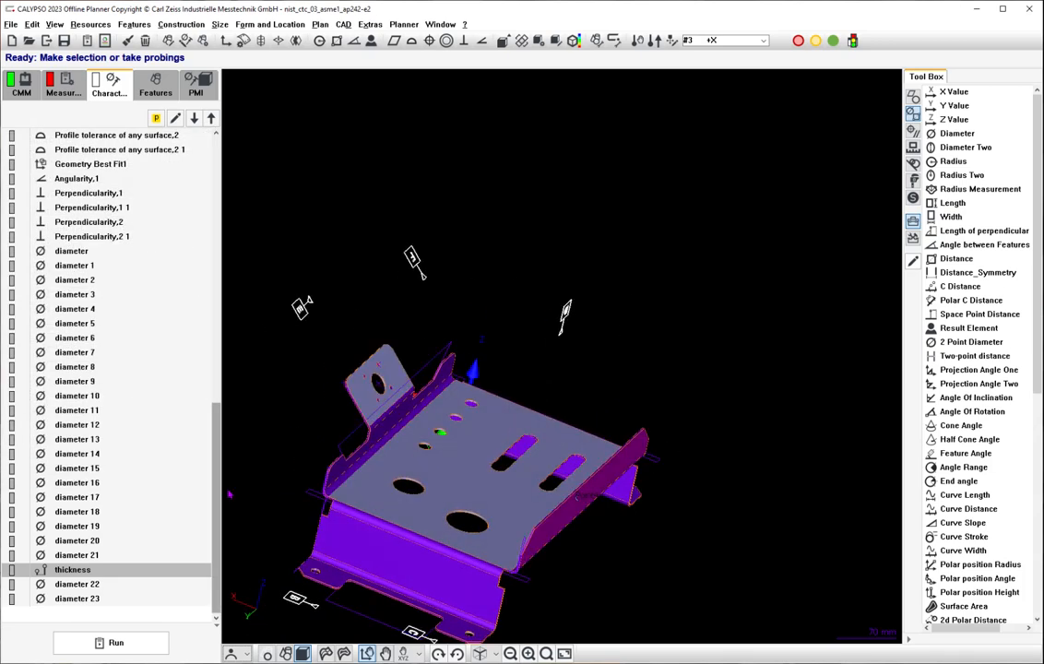
left_click_drag(216, 493, 242, 136)
right_click_drag(382, 286, 542, 192)
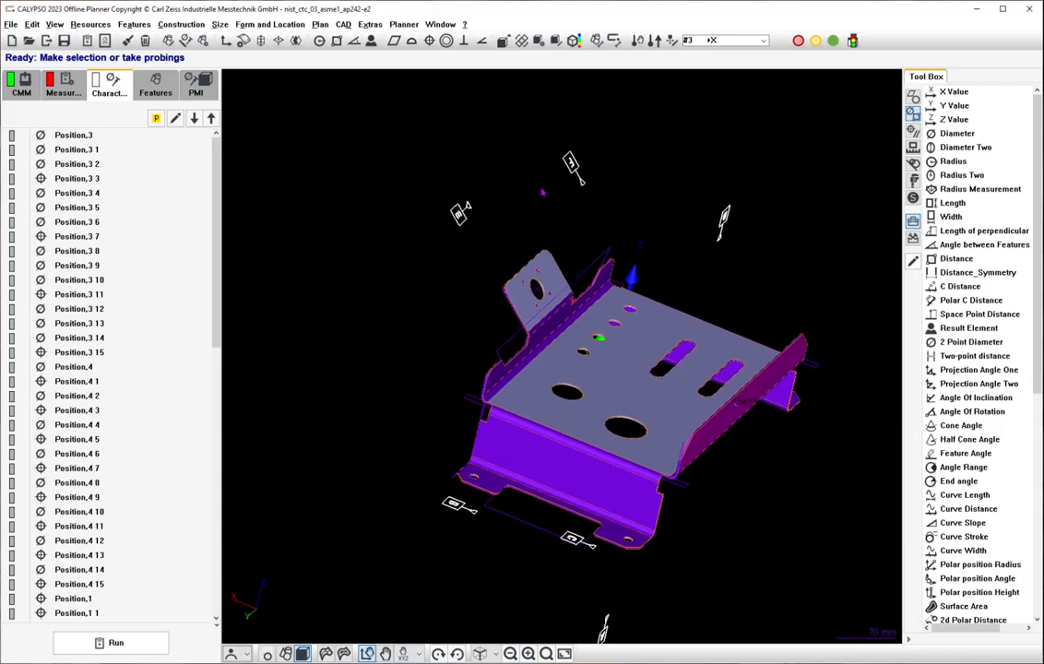
left_click_drag(542, 192, 574, 346)
left_click_drag(510, 341, 540, 252)
Start Convert Cylinder to Circles, select all listed features from Cylinder1 to C20, inspect them on the model, and cancel the conversion.
left_click(158, 86)
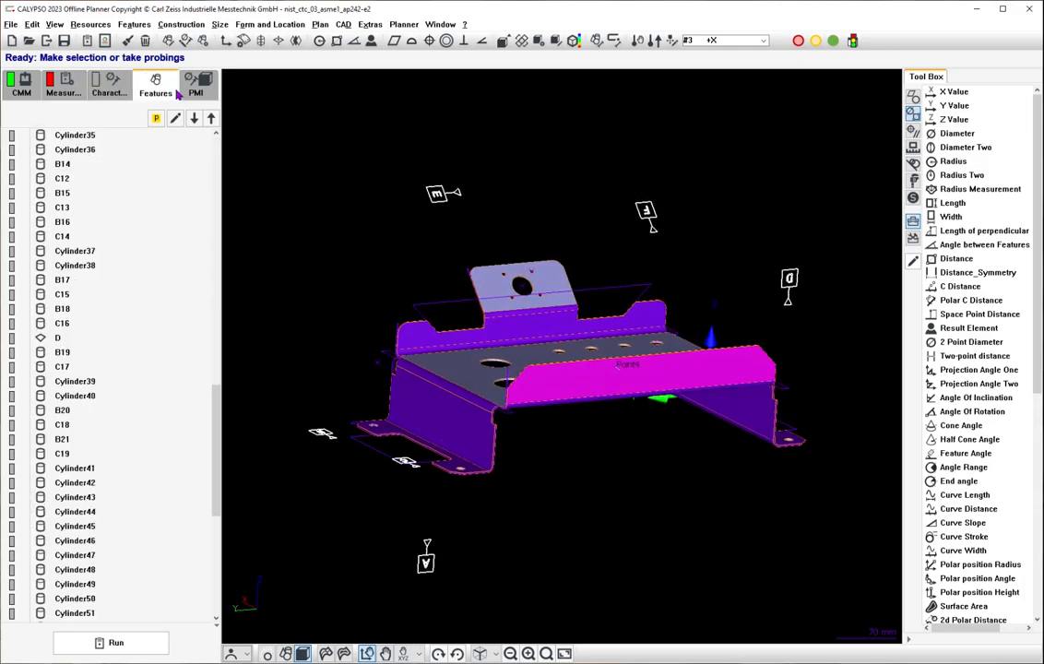
left_click(89, 164)
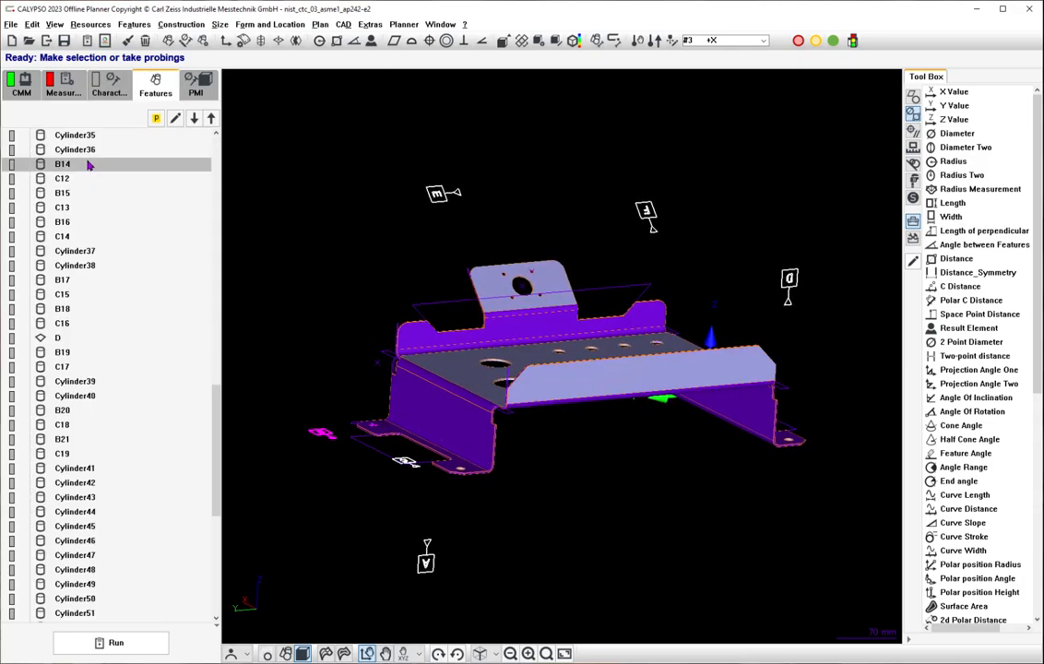
left_click(89, 136)
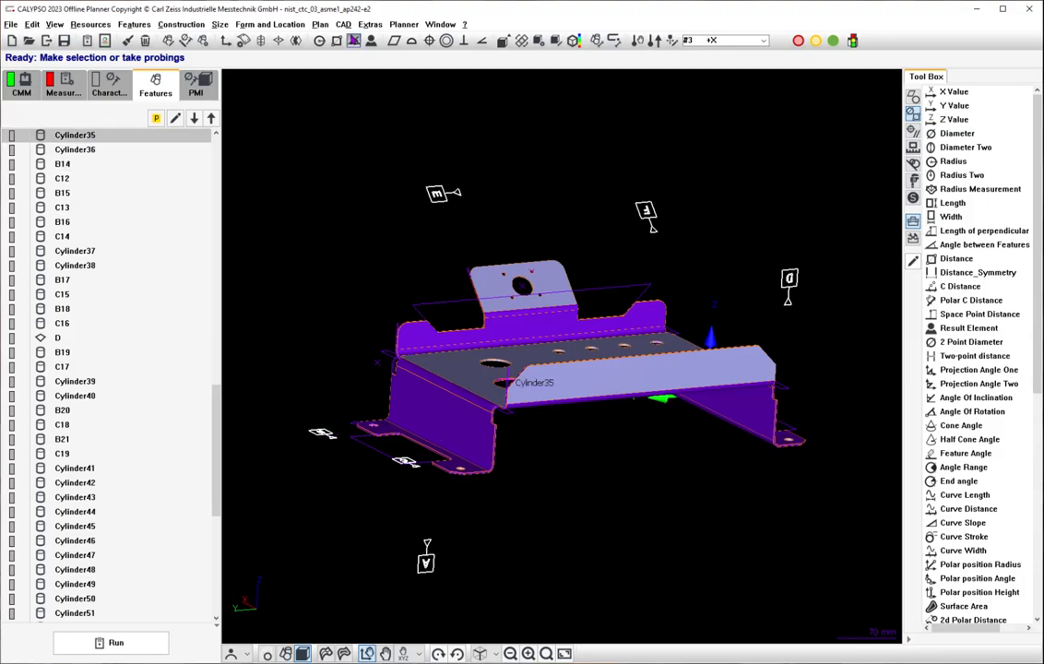
left_click(319, 24)
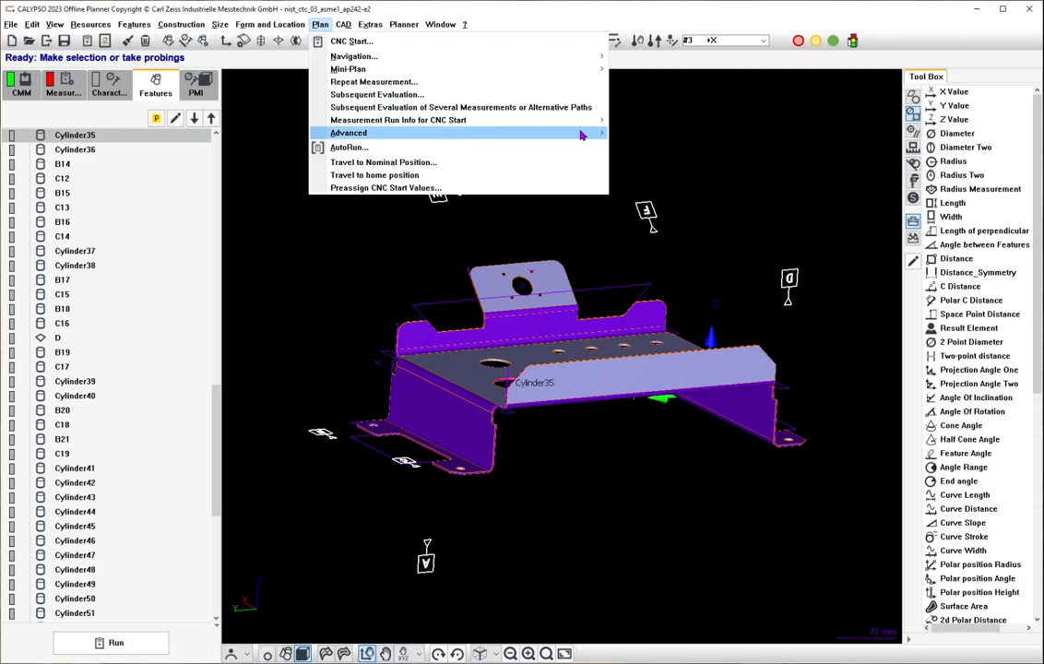
mouse_move(577, 133)
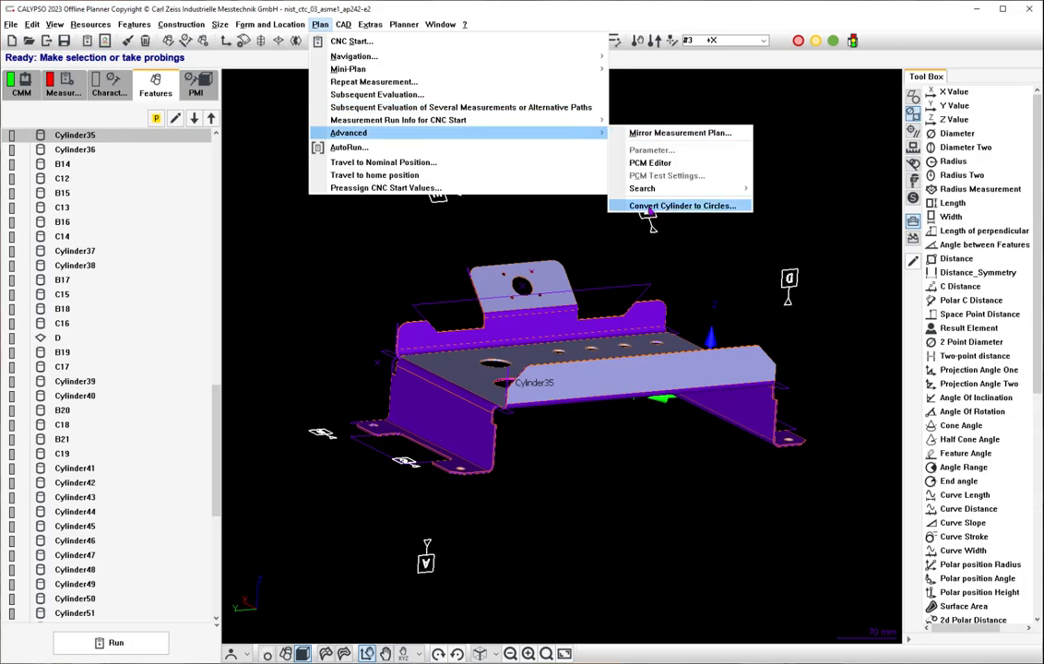
left_click(678, 206)
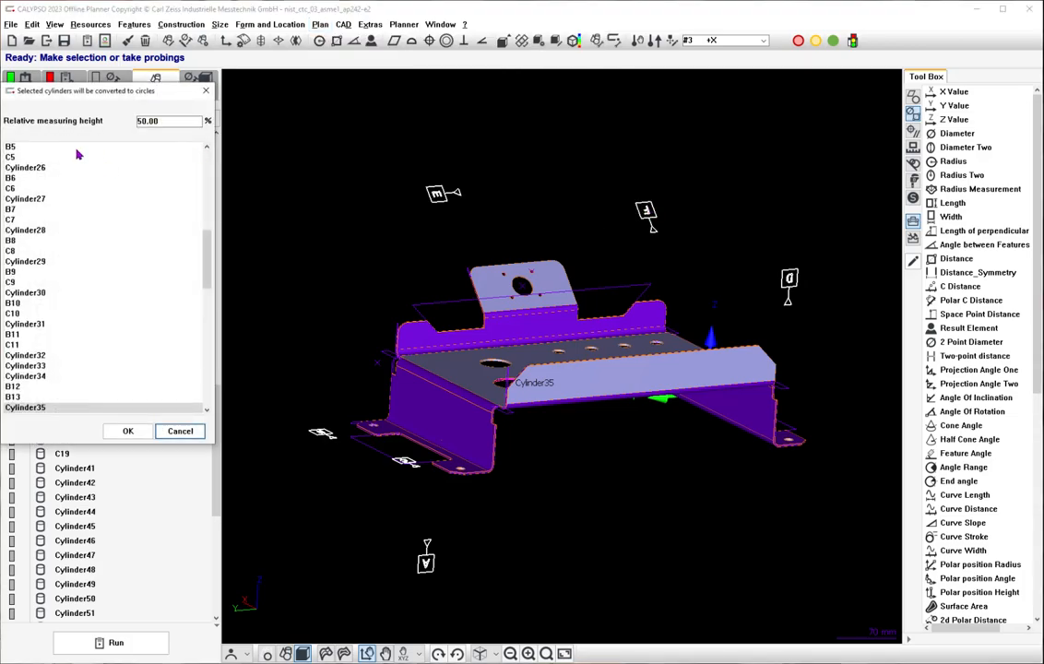
scroll(77, 154, "up", 15)
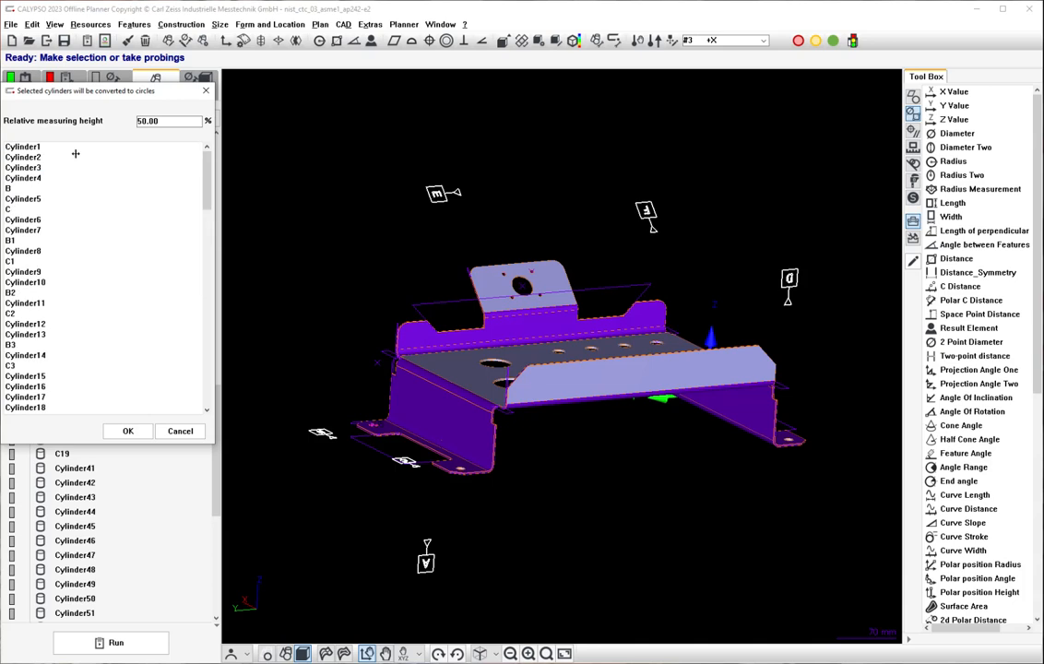
left_click(34, 148)
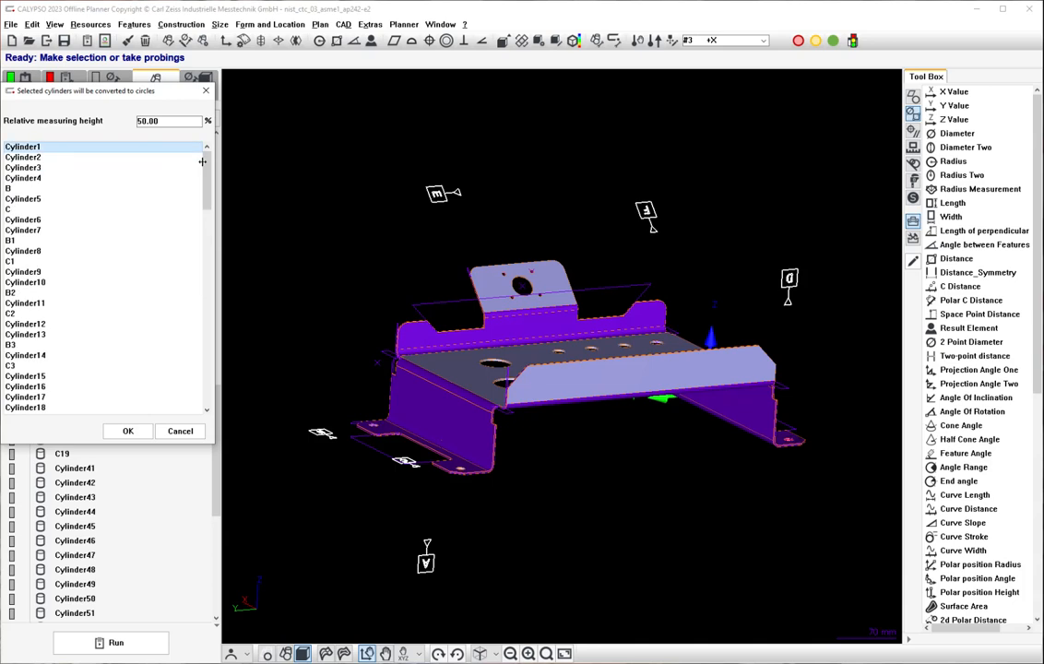
left_click_drag(202, 162, 182, 410)
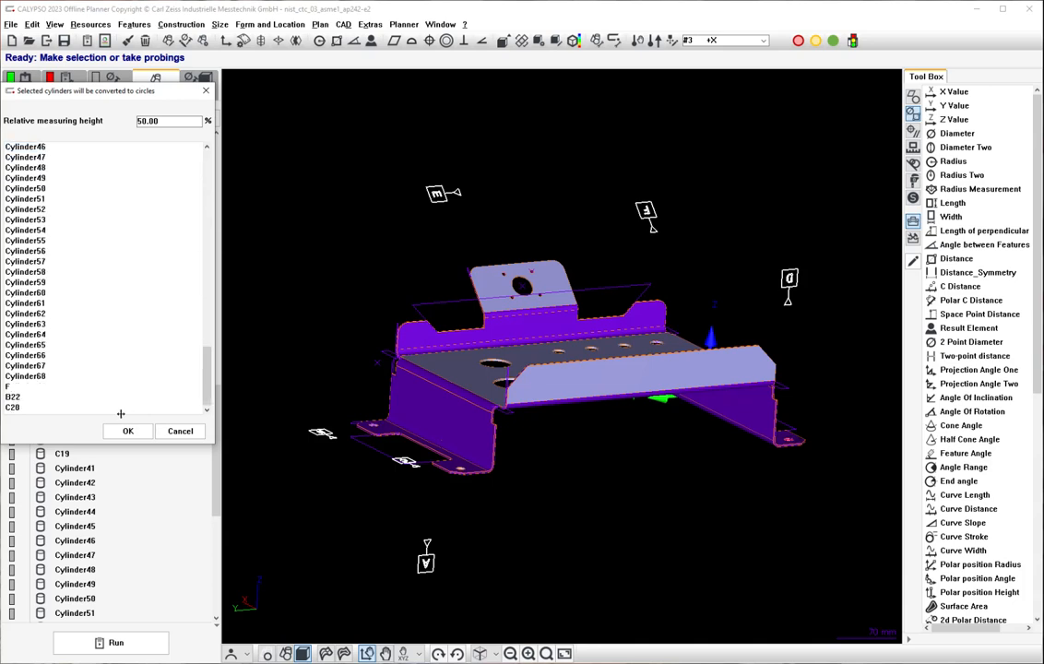
left_click(8, 407, "shift")
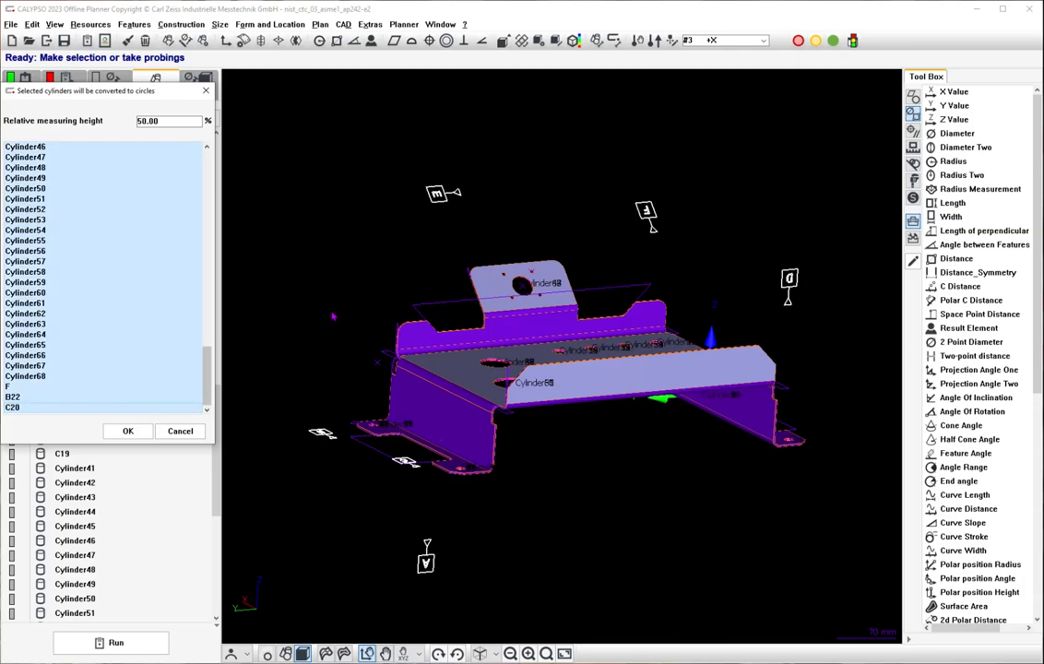
scroll(533, 289, "up", 10)
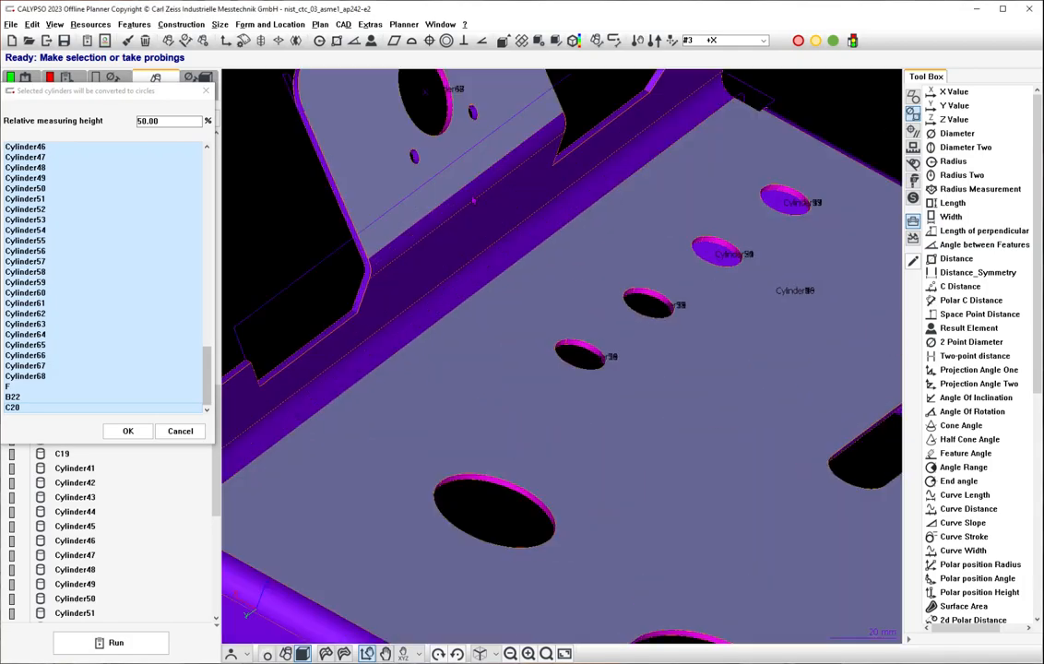
left_click_drag(473, 200, 388, 127)
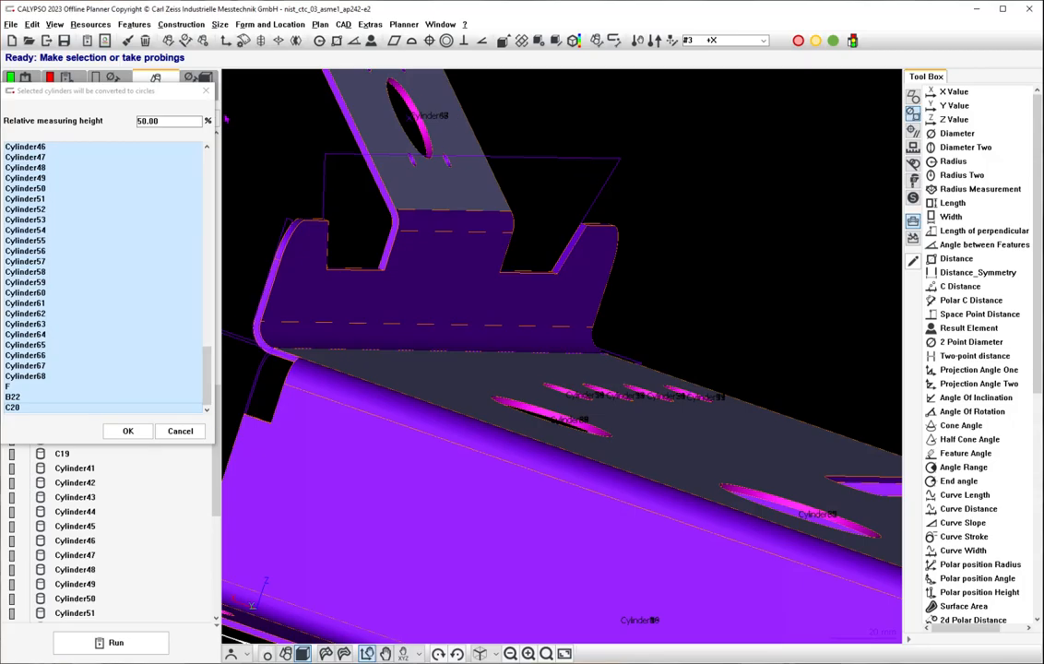
left_click(180, 431)
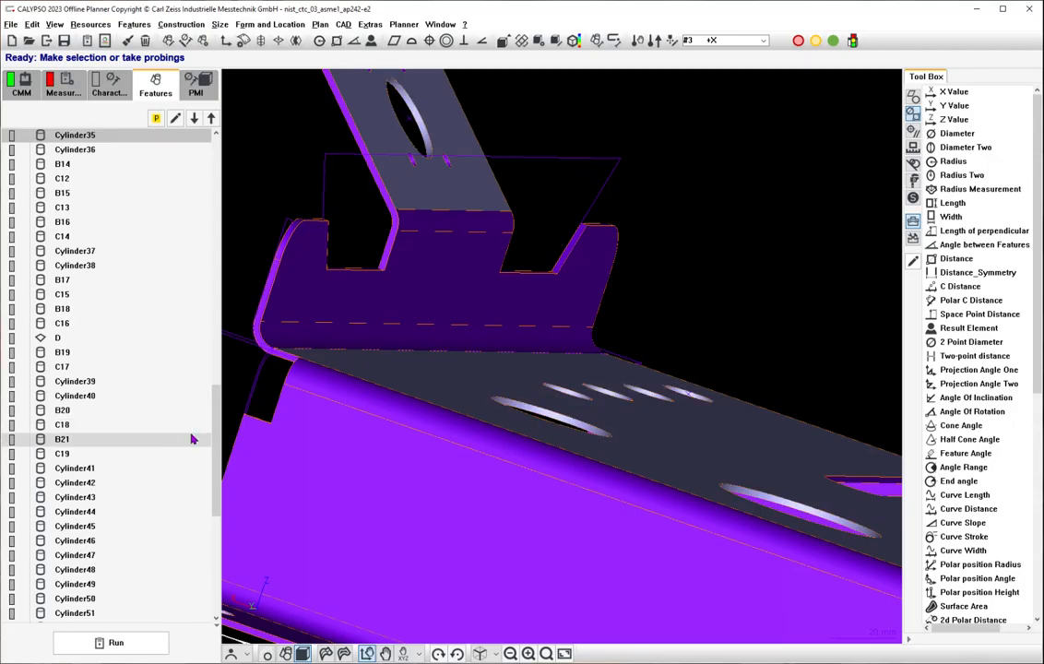